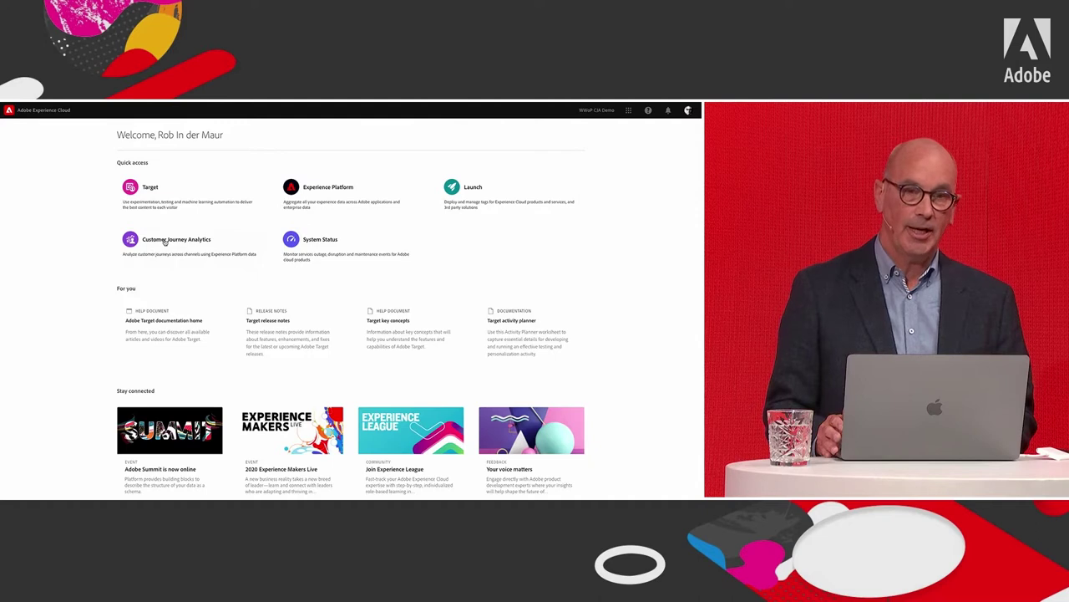
Step: Open Customer Journey Analytics and go to its Connections list
{"action": "left_click", "coordinate": [165, 241]}
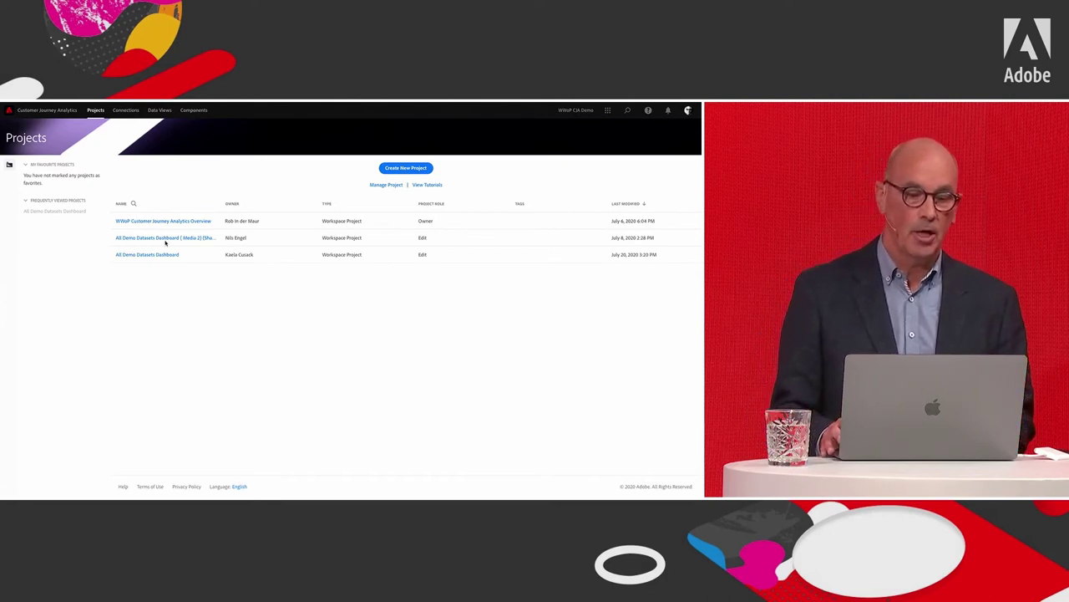
{"action": "left_click", "coordinate": [127, 110]}
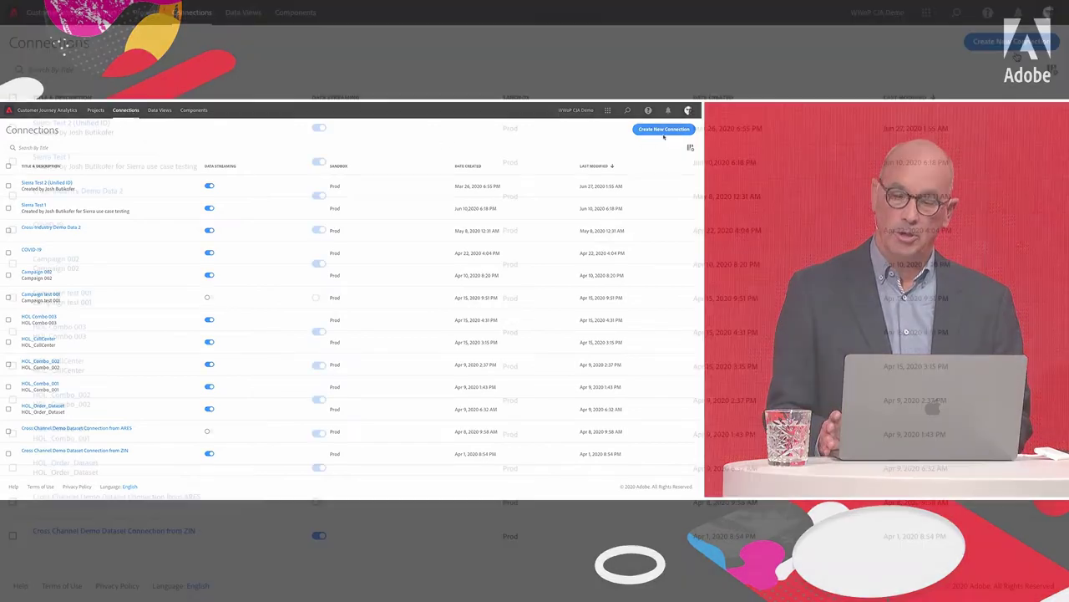
Step: Start a new connection and add the Tracking Code, CRM, Survey, Email, Call Center and Analytics datasets
{"action": "left_click", "coordinate": [665, 130]}
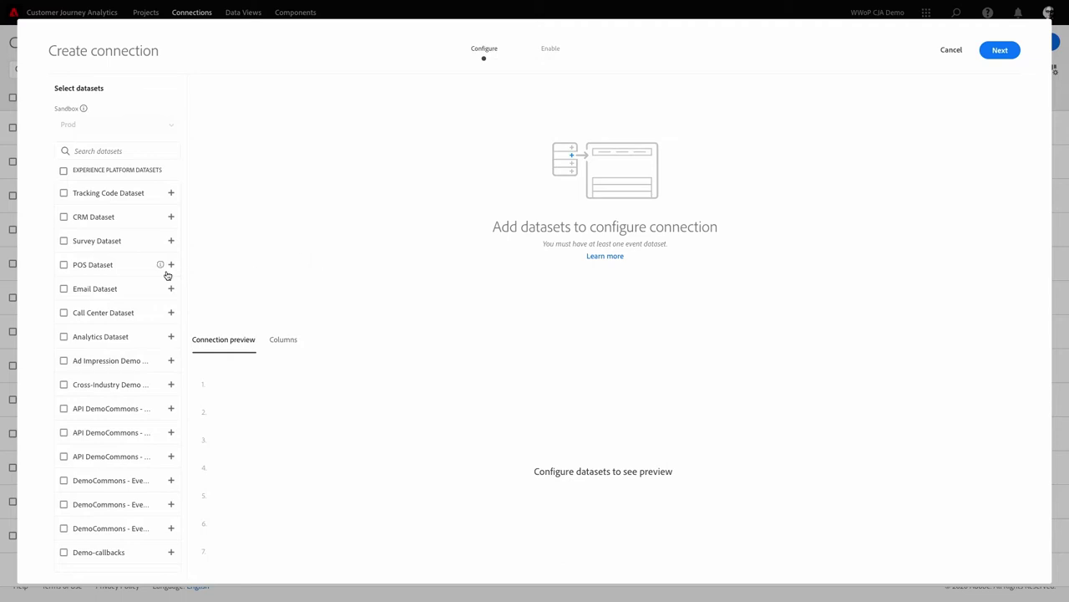
{"action": "left_click", "coordinate": [64, 195]}
{"action": "left_click", "coordinate": [63, 218]}
{"action": "left_click", "coordinate": [64, 242]}
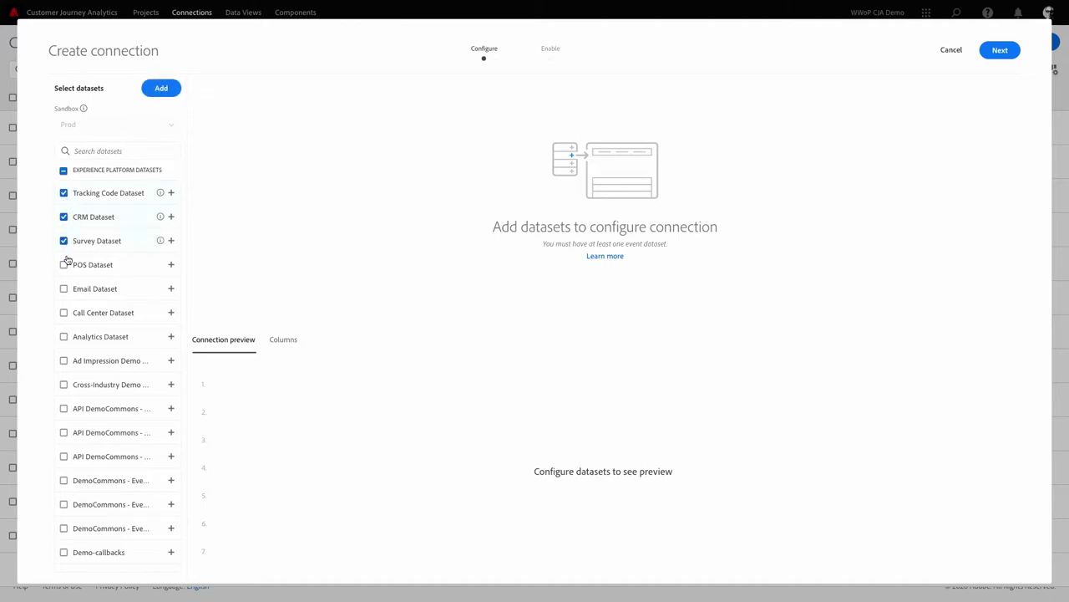
{"action": "left_click", "coordinate": [63, 284]}
{"action": "left_click", "coordinate": [63, 313]}
{"action": "left_click", "coordinate": [63, 337]}
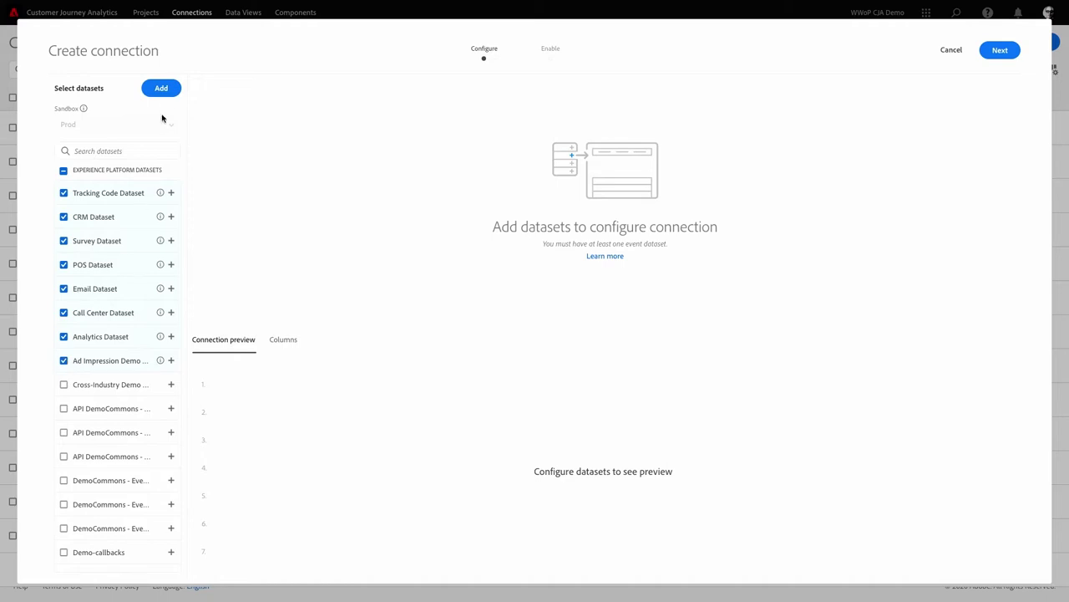
{"action": "left_click", "coordinate": [162, 89]}
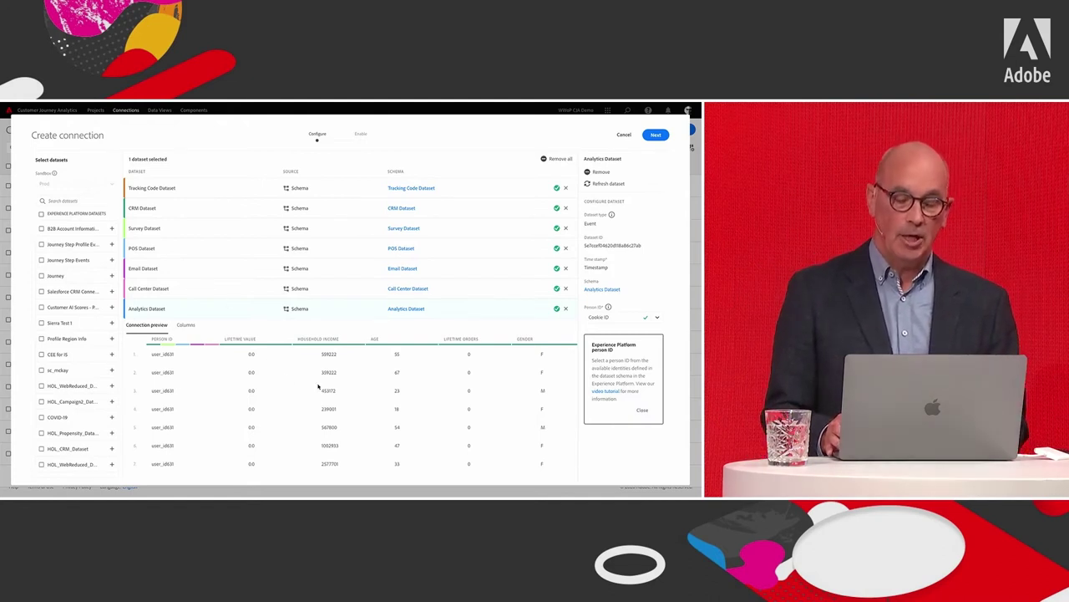
Step: Scan the connection preview table, then select the CRM Dataset to view its settings
{"action": "scroll", "coordinate": [317, 386], "scroll_direction": "right", "scroll_amount": 5}
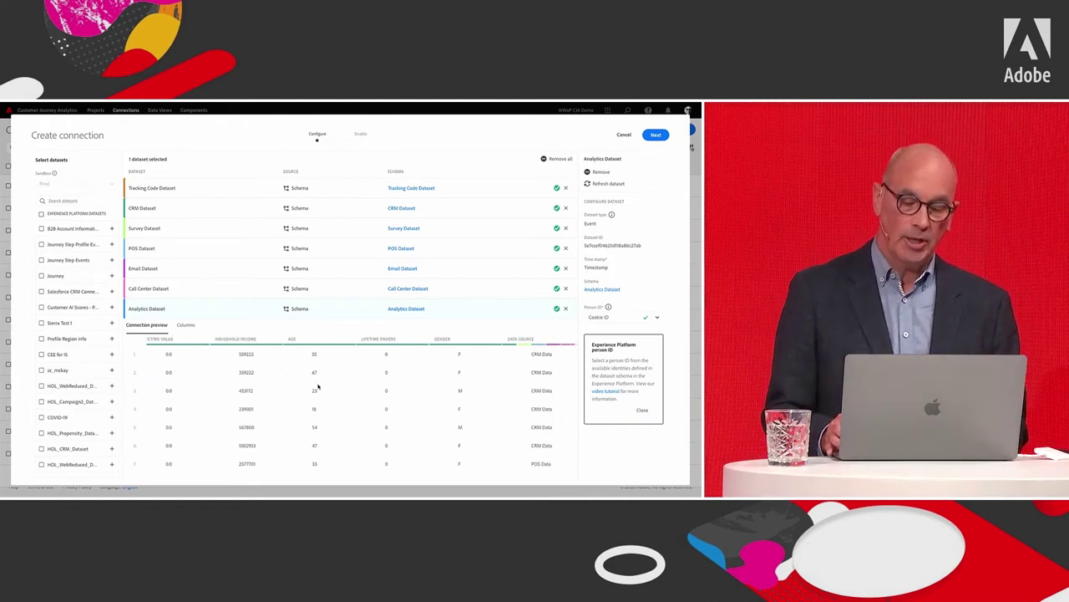
{"action": "scroll", "coordinate": [318, 386], "scroll_direction": "right", "scroll_amount": 5}
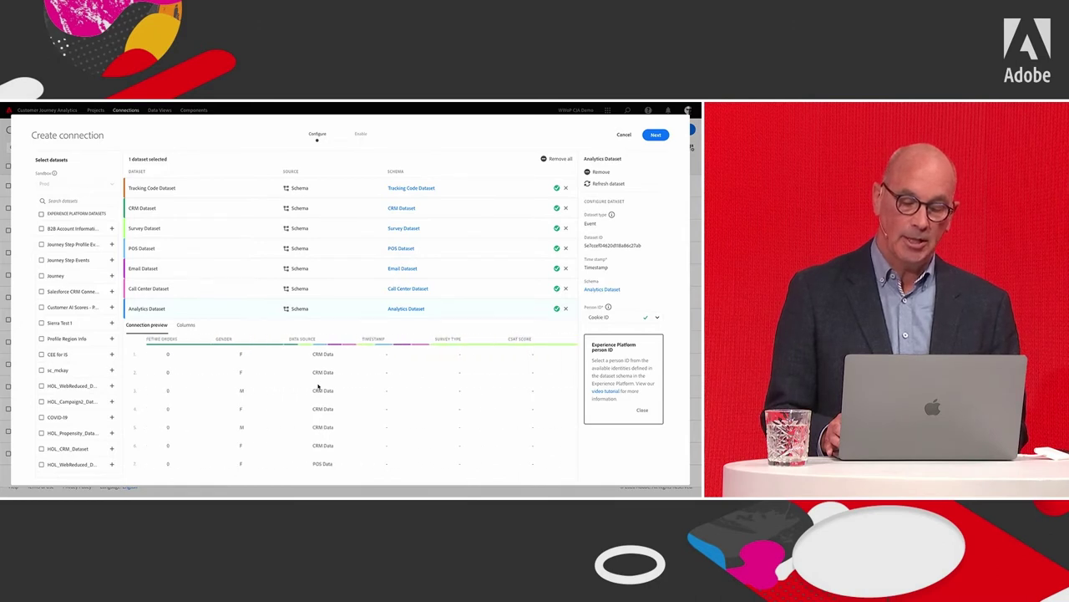
{"action": "scroll", "coordinate": [318, 386], "scroll_direction": "left", "scroll_amount": 1}
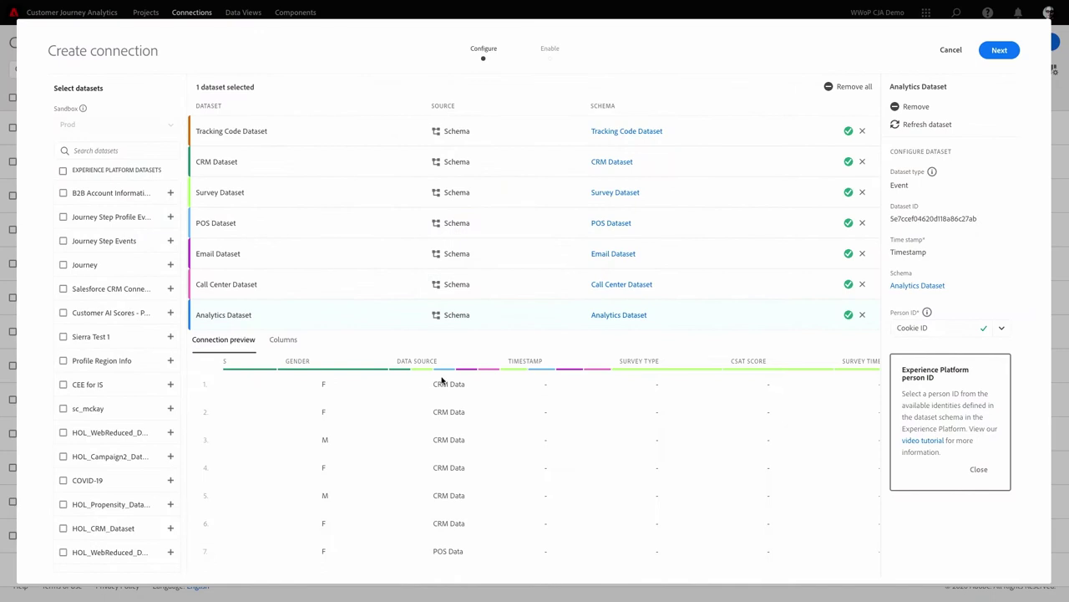
{"action": "scroll", "coordinate": [429, 390], "scroll_direction": "left", "scroll_amount": 5}
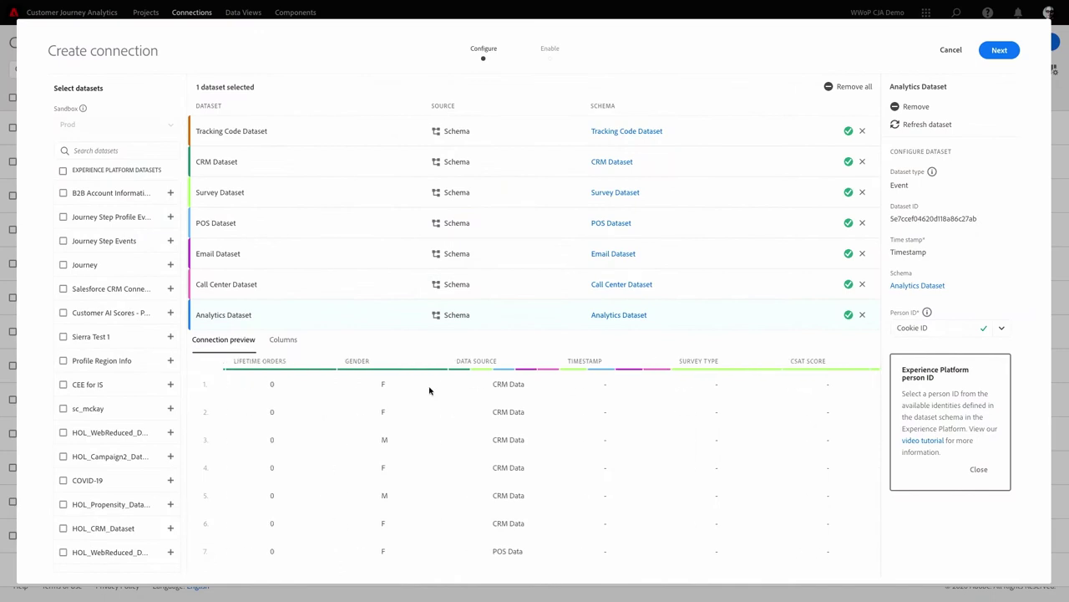
{"action": "scroll", "coordinate": [430, 390], "scroll_direction": "left", "scroll_amount": 2}
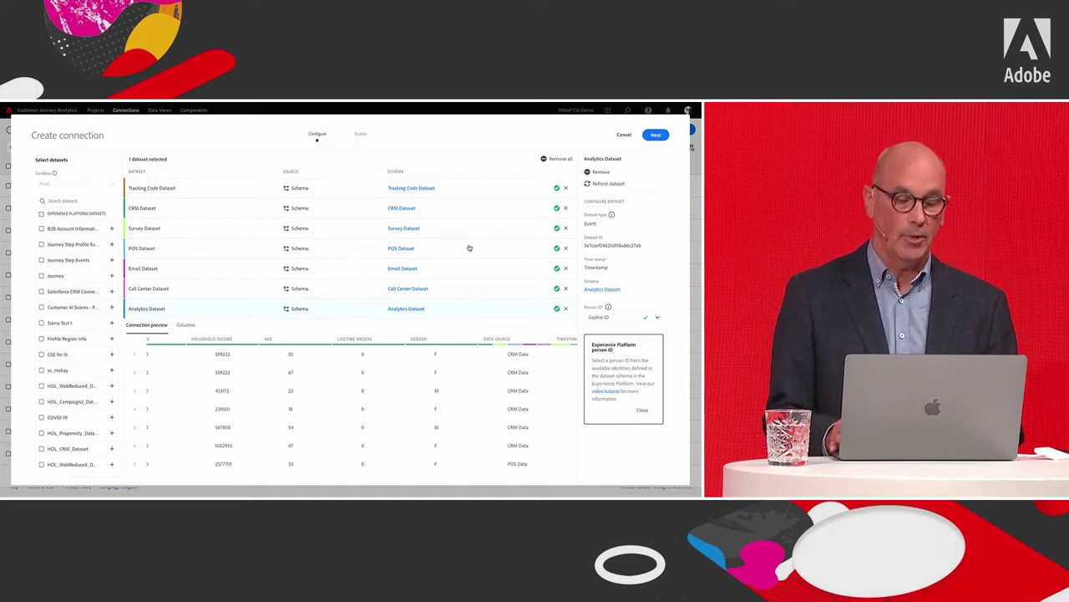
{"action": "left_click", "coordinate": [159, 214]}
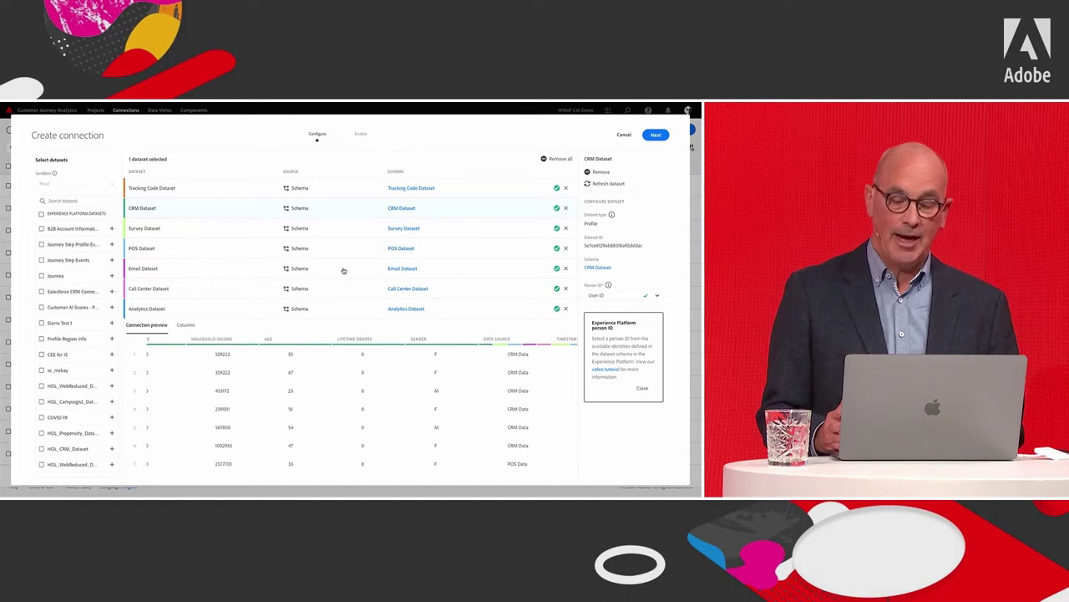
Step: Keep User ID as the CRM Dataset's person ID and continue to the Enable step
{"action": "left_click", "coordinate": [612, 295]}
{"action": "left_click", "coordinate": [612, 296]}
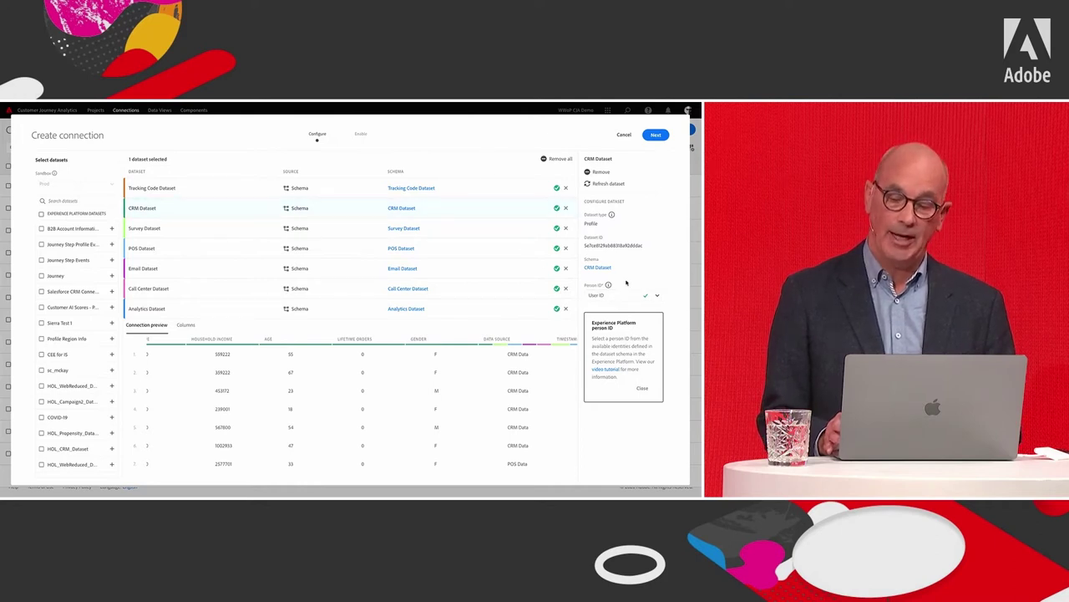
{"action": "left_click", "coordinate": [658, 297]}
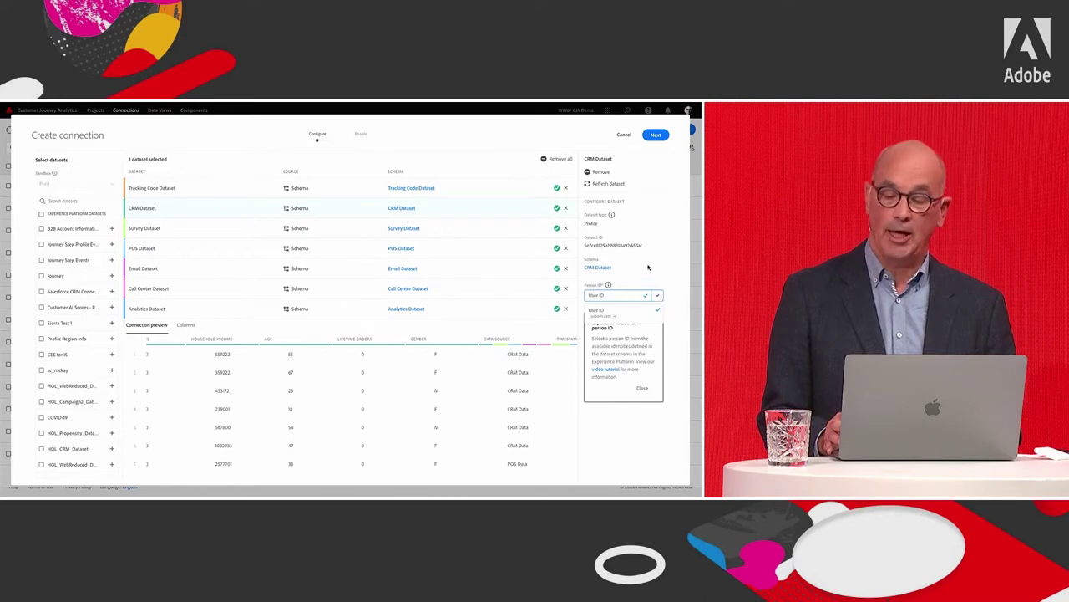
{"action": "left_click", "coordinate": [659, 137]}
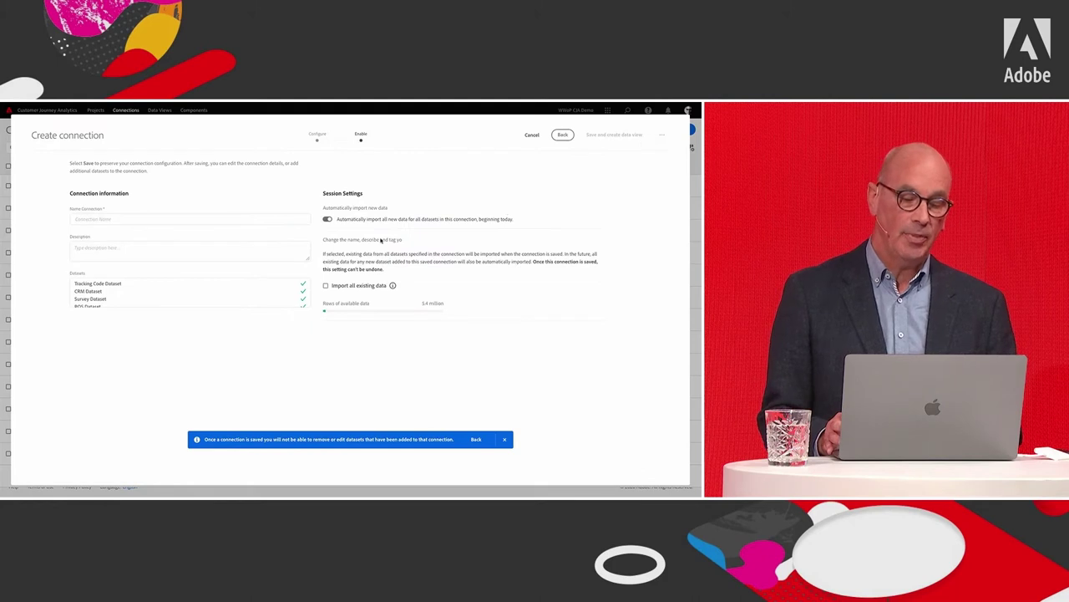
Step: Name the connection 'WWoP Connection' and save it
{"action": "left_click", "coordinate": [255, 219]}
{"action": "type", "text": "WWoP Connection"}
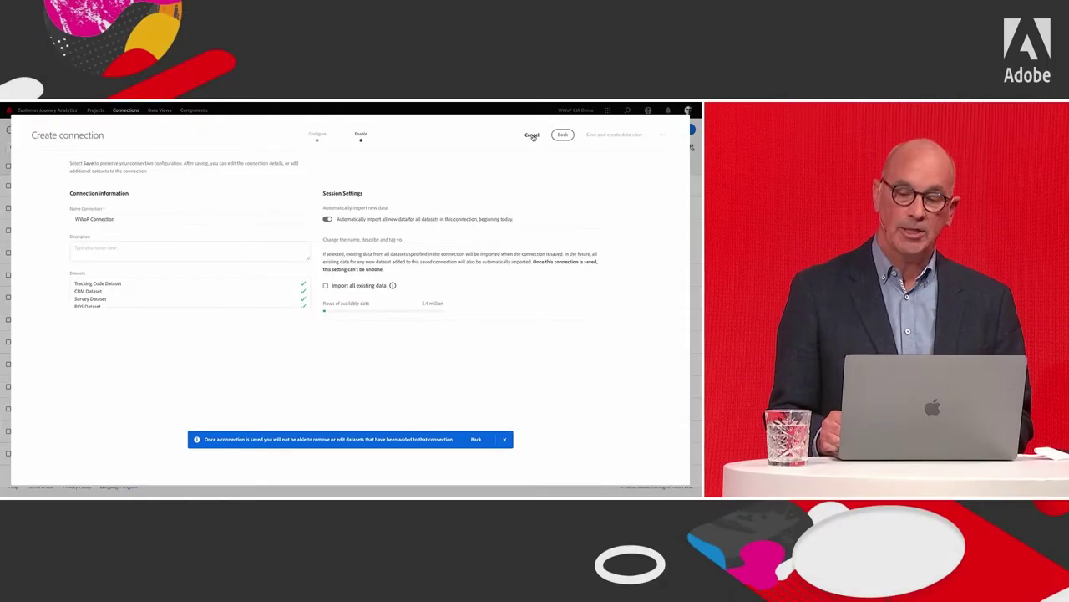
{"action": "left_click", "coordinate": [810, 50]}
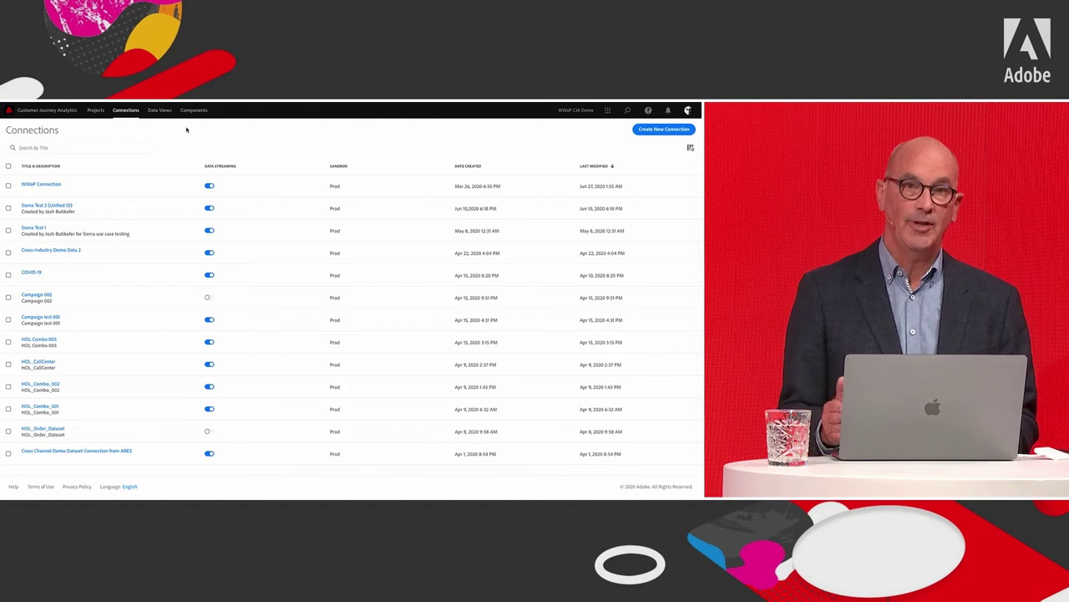
Step: Start a new data view from the Data Views list and bring up its connection choices
{"action": "left_click", "coordinate": [160, 111]}
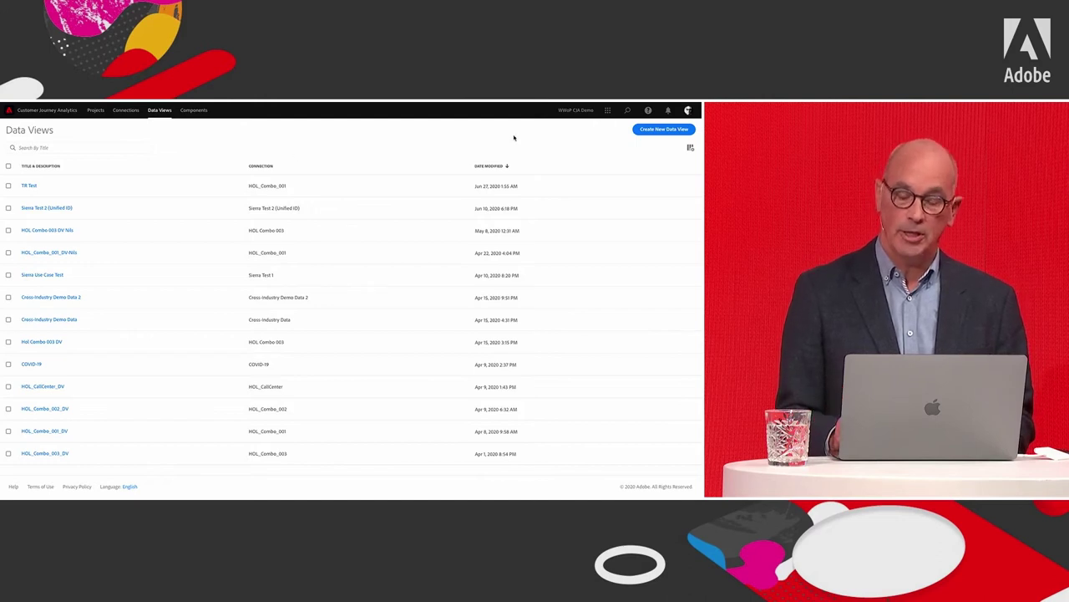
{"action": "left_click", "coordinate": [651, 132]}
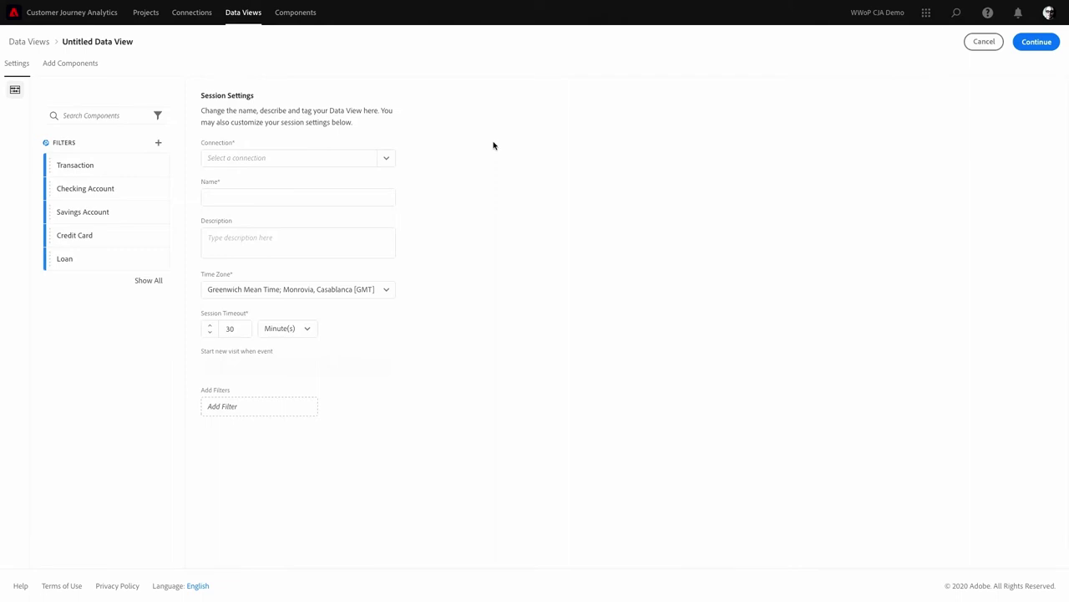
{"action": "left_click", "coordinate": [391, 164]}
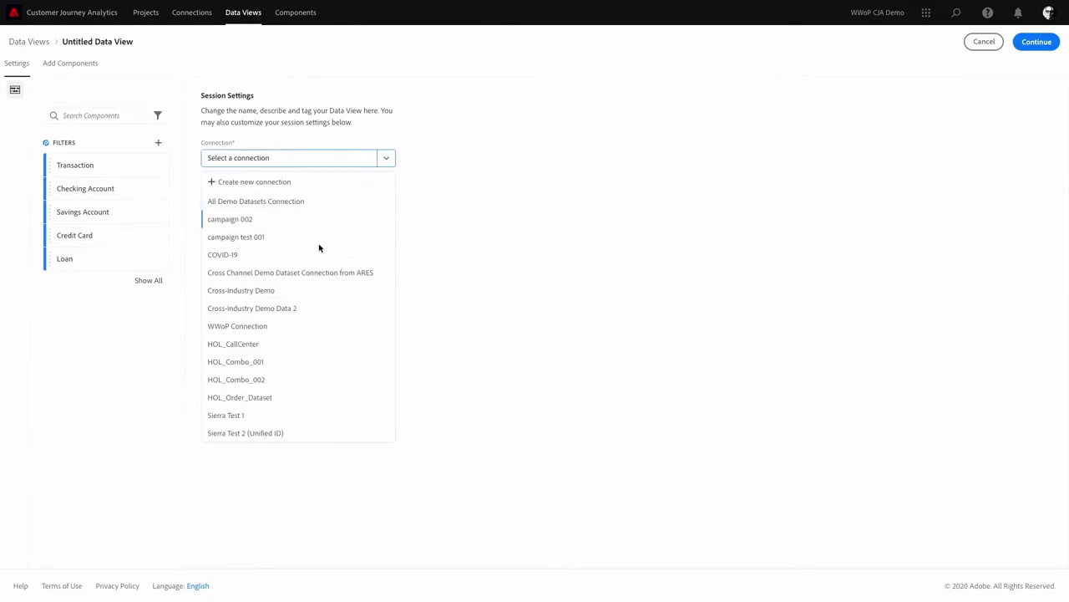
Step: Base the new data view on WWoP Connection and name it 'WWoP Data View'
{"action": "left_click", "coordinate": [260, 330]}
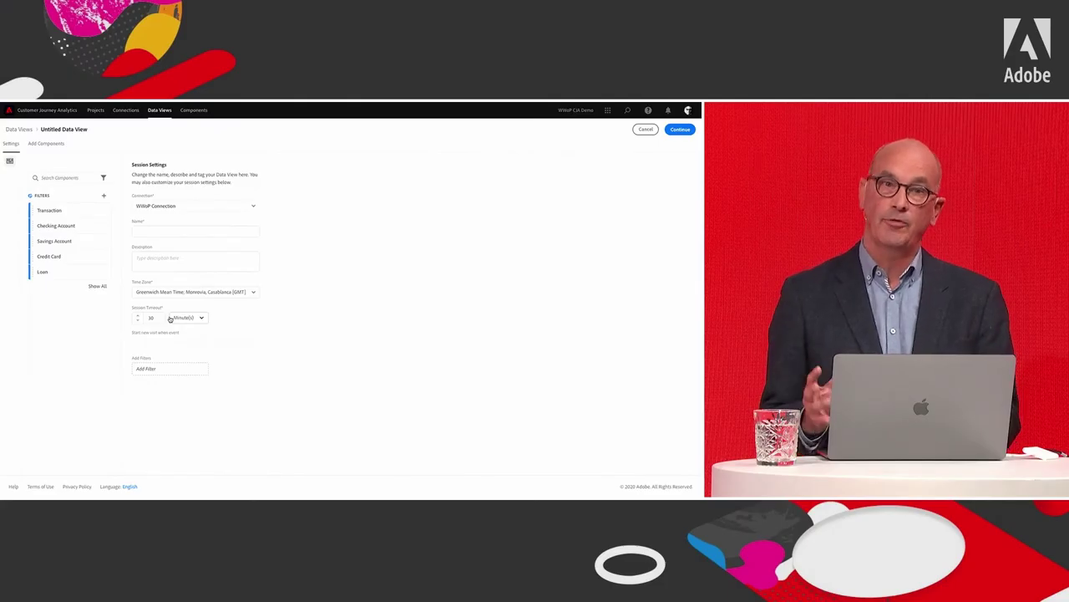
{"action": "left_click", "coordinate": [148, 237]}
{"action": "type", "text": "WWoP Data View"}
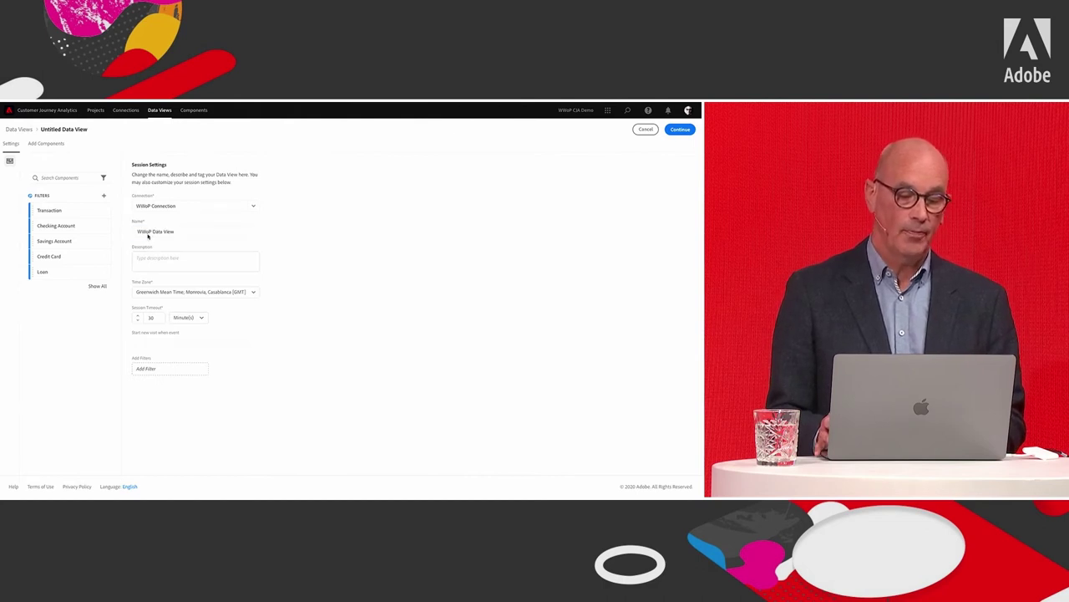
Step: Set the data view's time zone to US Eastern Time, save it, and go to Projects
{"action": "left_click", "coordinate": [252, 294]}
{"action": "scroll", "coordinate": [222, 339], "scroll_direction": "up", "scroll_amount": 3}
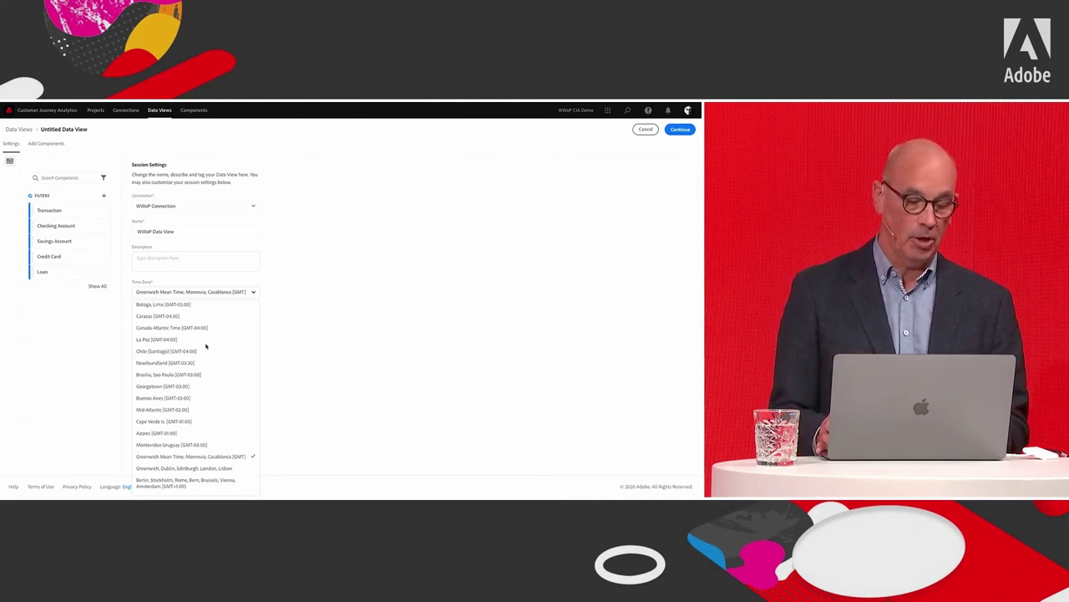
{"action": "scroll", "coordinate": [197, 362], "scroll_direction": "up", "scroll_amount": 1}
{"action": "scroll", "coordinate": [197, 362], "scroll_direction": "up", "scroll_amount": 3}
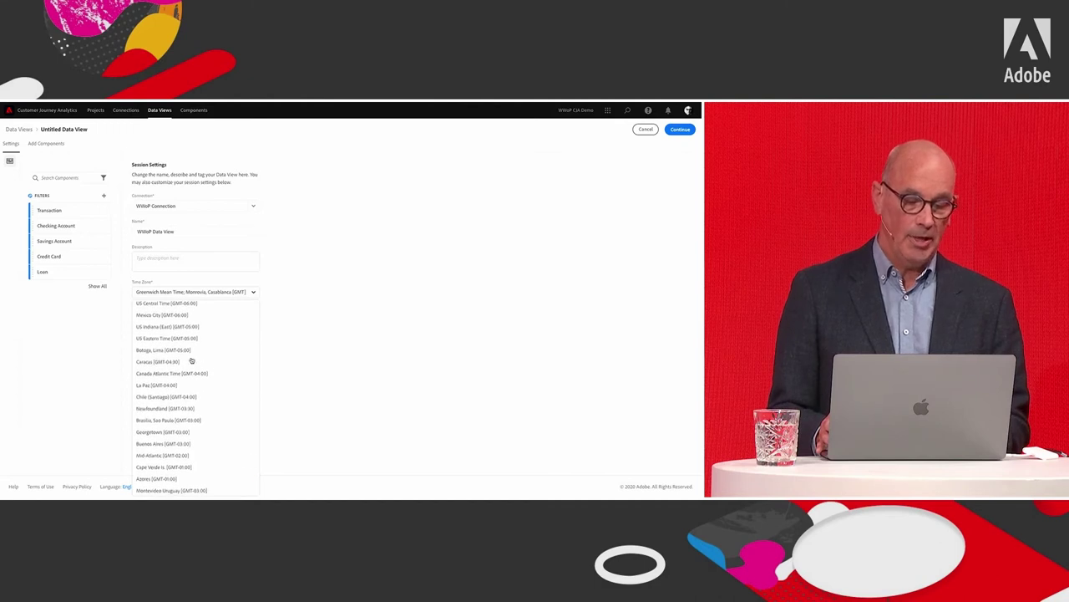
{"action": "left_click", "coordinate": [167, 340]}
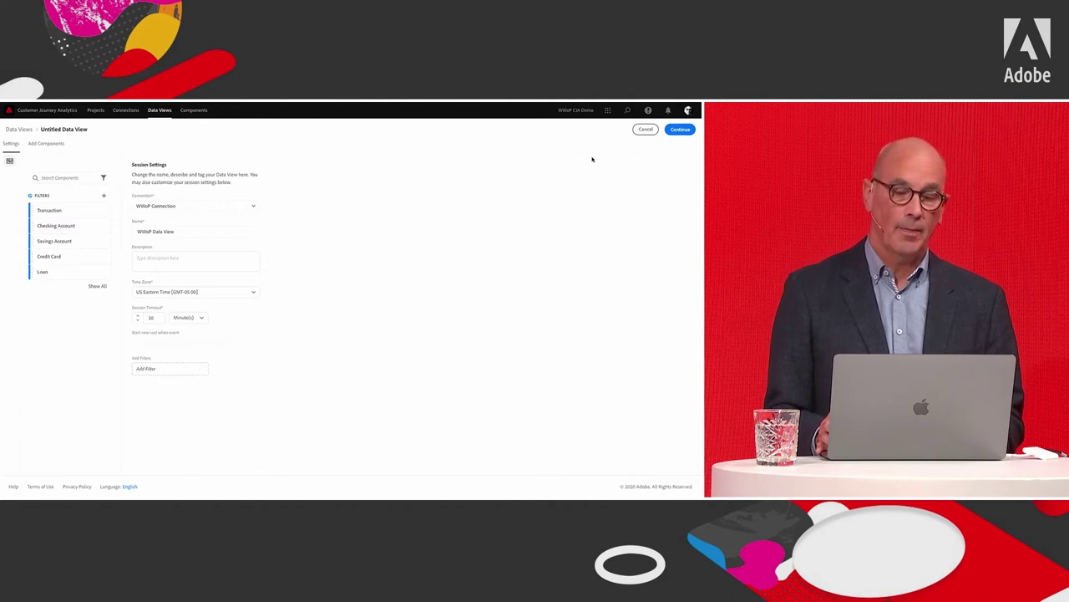
{"action": "left_click", "coordinate": [645, 128]}
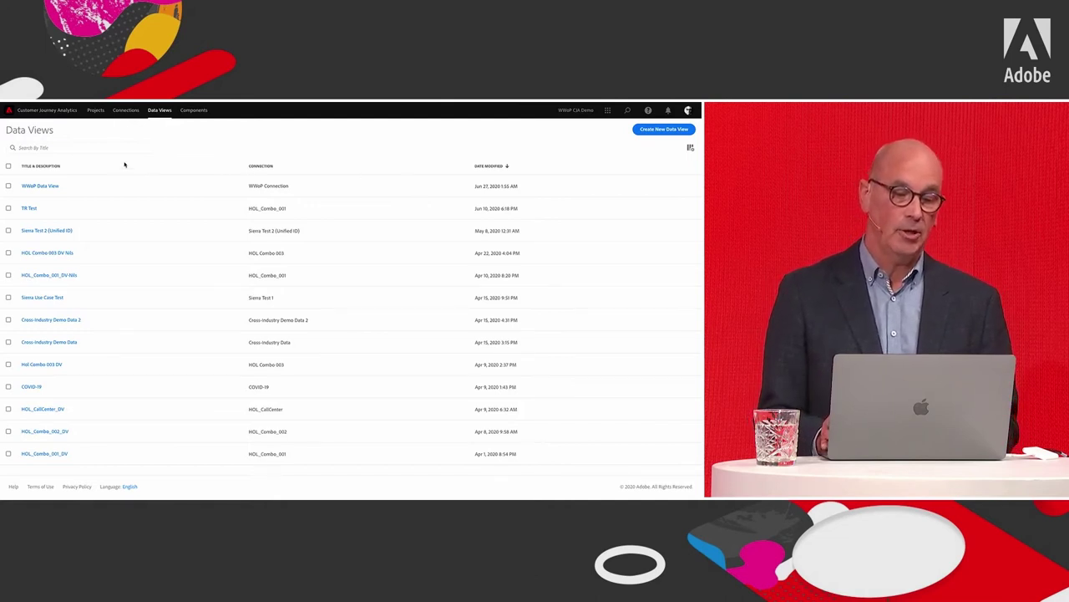
{"action": "left_click", "coordinate": [96, 110]}
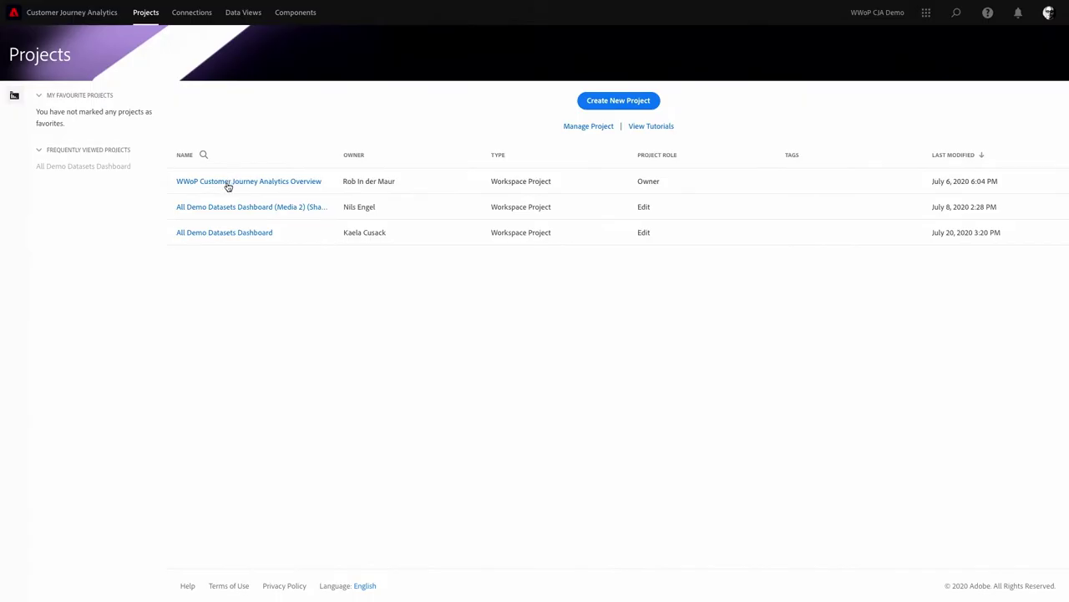
Step: Open the WWoP Customer Journey Analytics Overview project in Workspace
{"action": "left_click", "coordinate": [228, 182]}
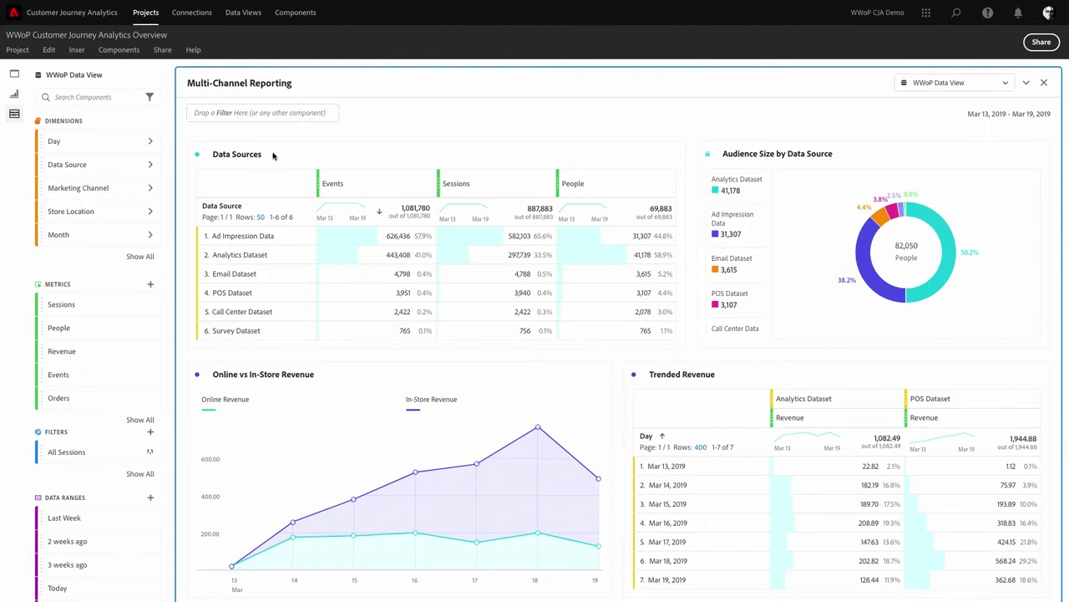
{"action": "left_click", "coordinate": [927, 86]}
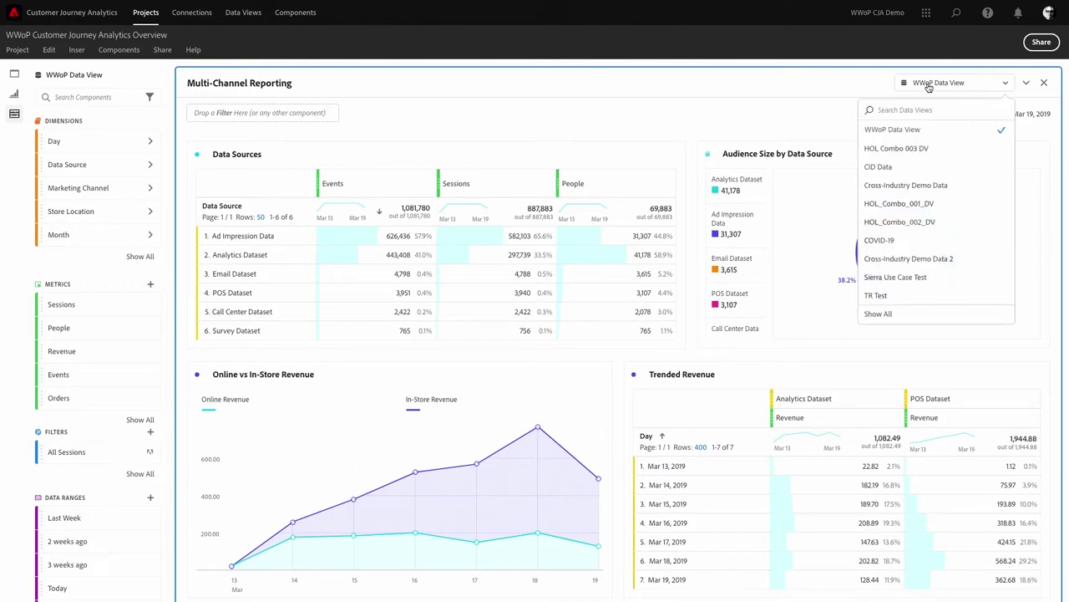
{"action": "left_click", "coordinate": [909, 130]}
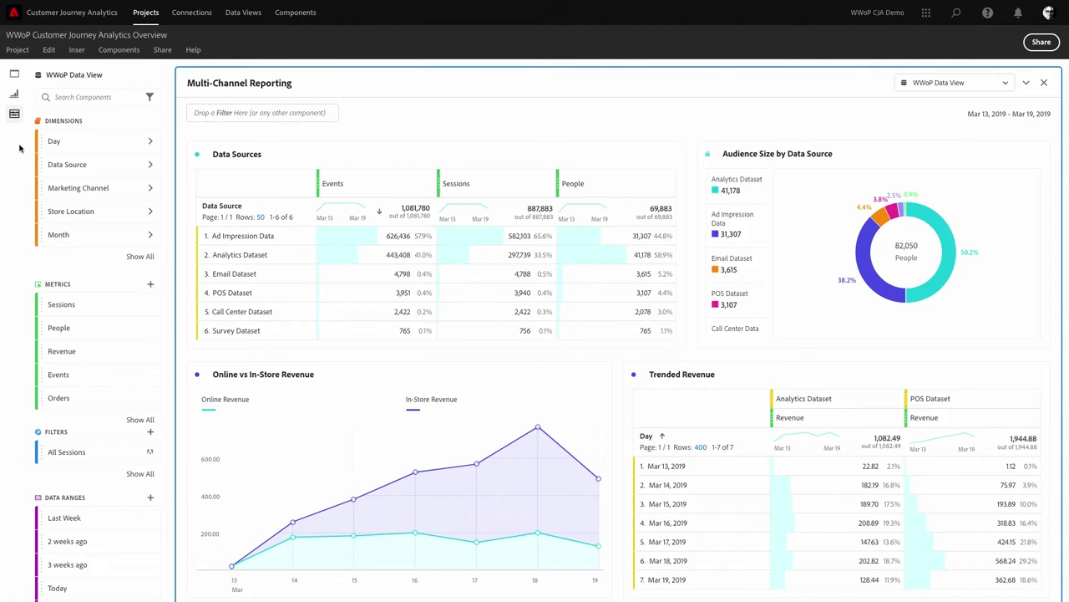
{"action": "left_click", "coordinate": [20, 97]}
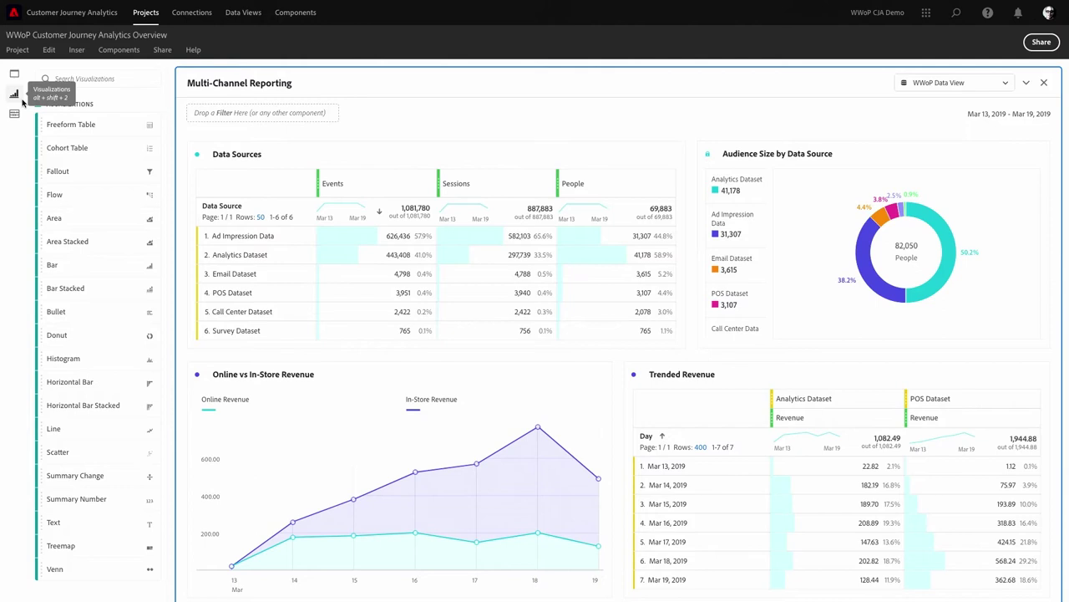
{"action": "left_click", "coordinate": [15, 78]}
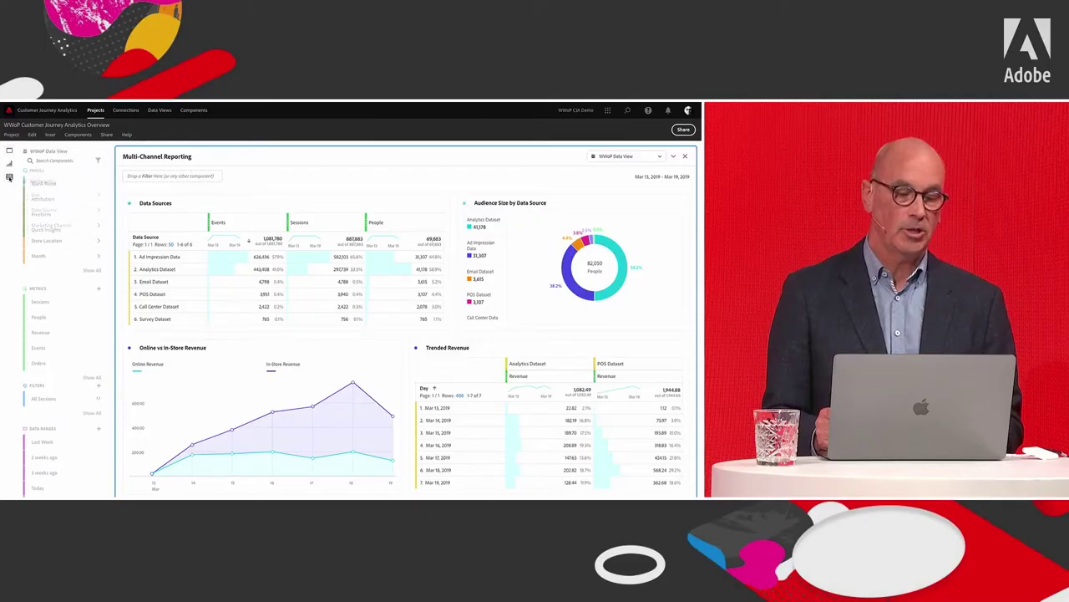
{"action": "left_click", "coordinate": [14, 115]}
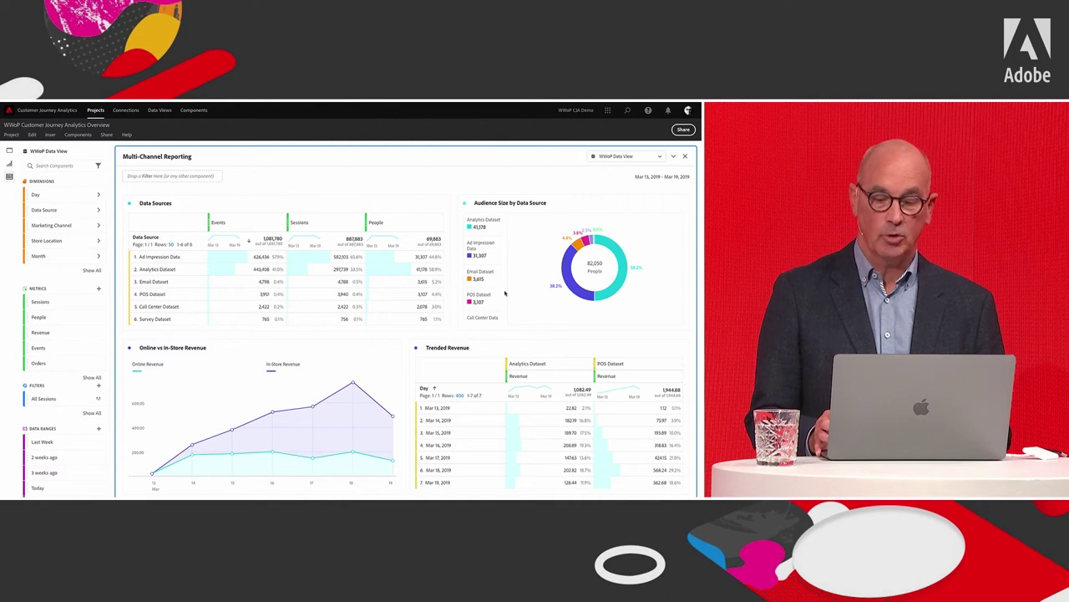
{"action": "mouse_move", "coordinate": [571, 286]}
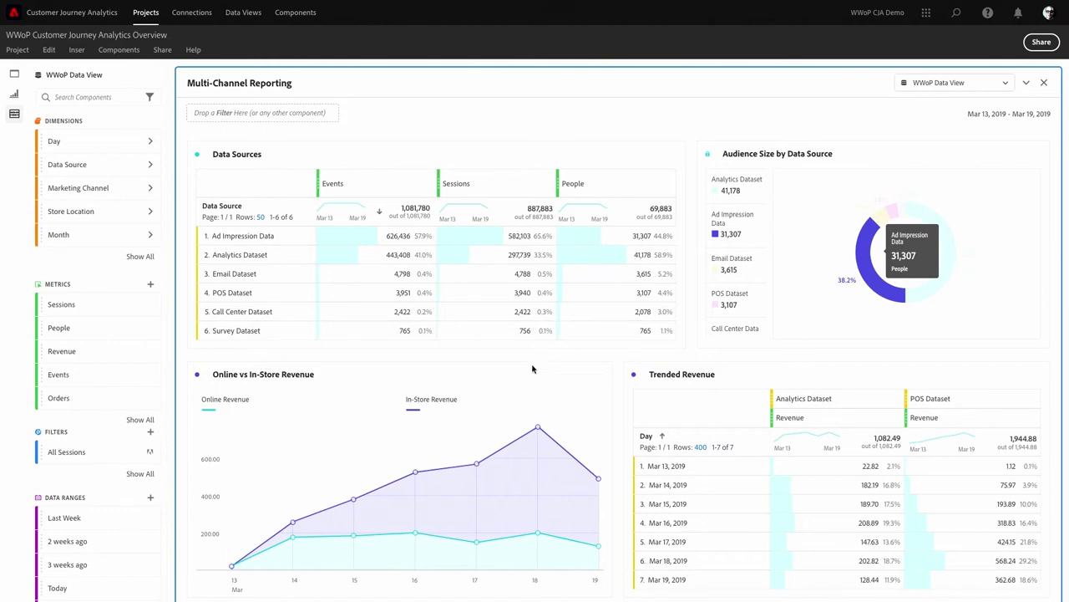
{"action": "scroll", "coordinate": [532, 369], "scroll_direction": "down", "scroll_amount": 3}
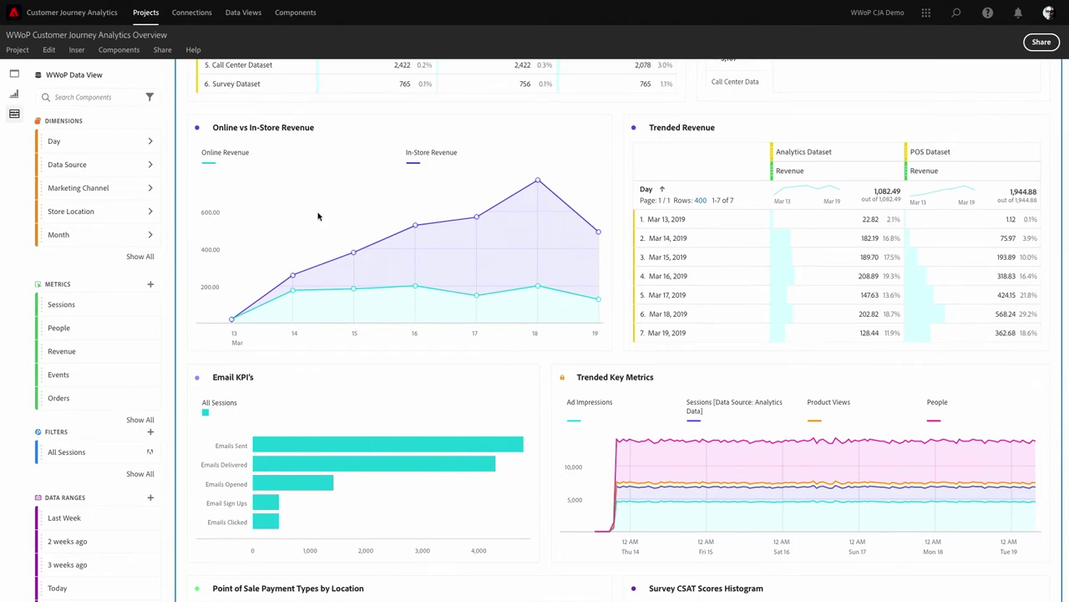
{"action": "mouse_move", "coordinate": [353, 253]}
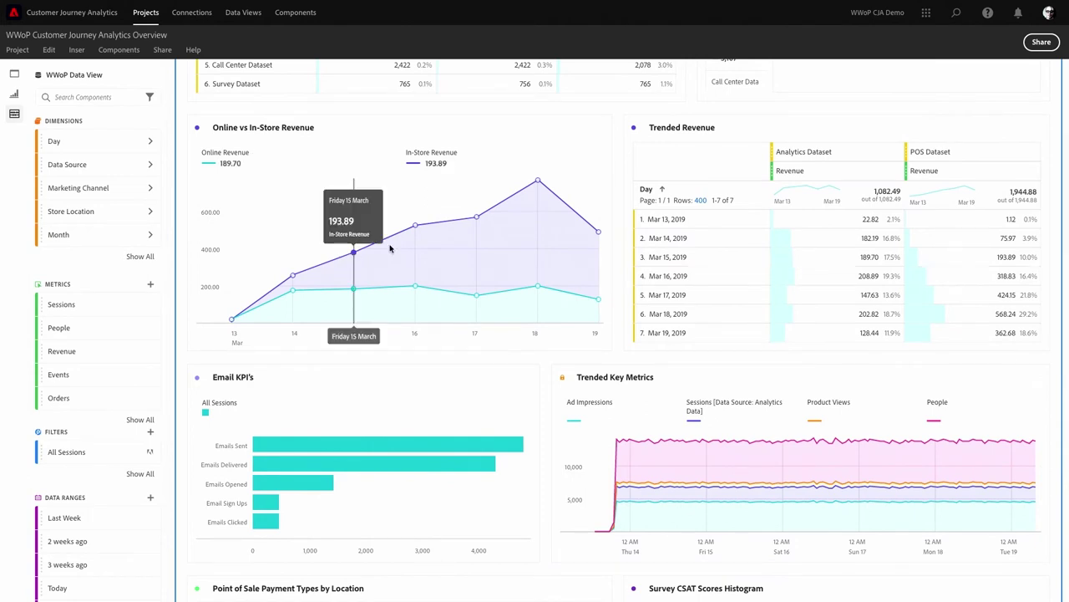
{"action": "mouse_move", "coordinate": [415, 231]}
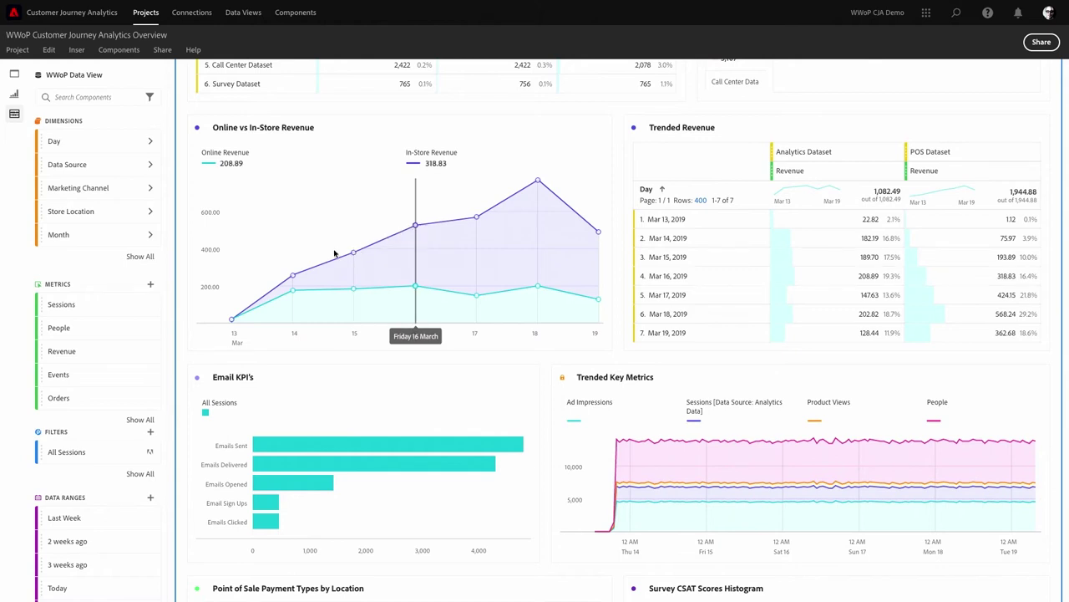
{"action": "scroll", "coordinate": [336, 253], "scroll_direction": "down", "scroll_amount": 1}
{"action": "scroll", "coordinate": [334, 253], "scroll_direction": "down", "scroll_amount": 2}
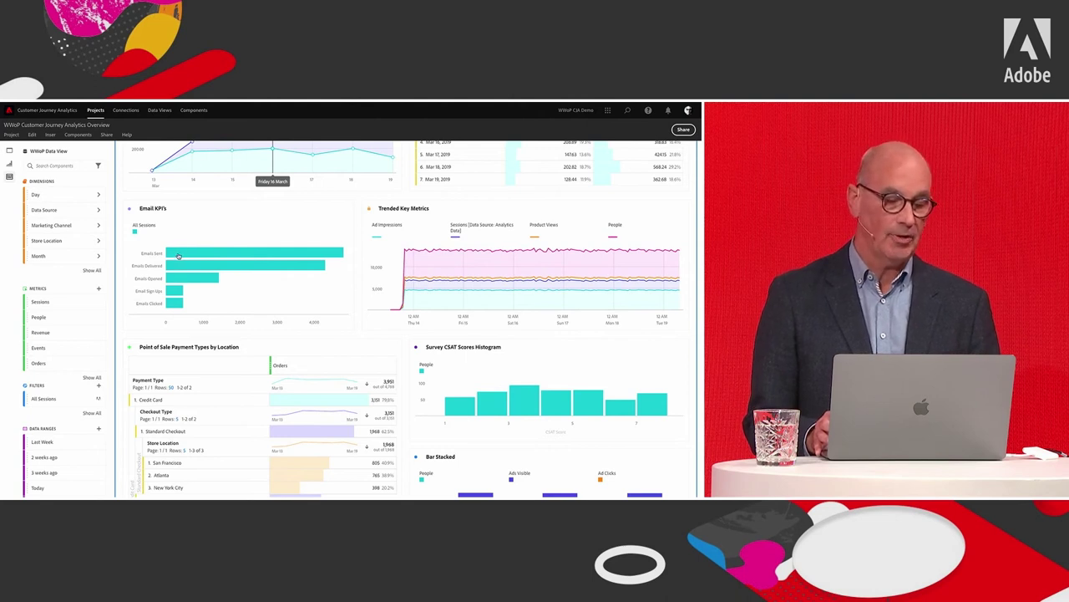
{"action": "mouse_move", "coordinate": [181, 281]}
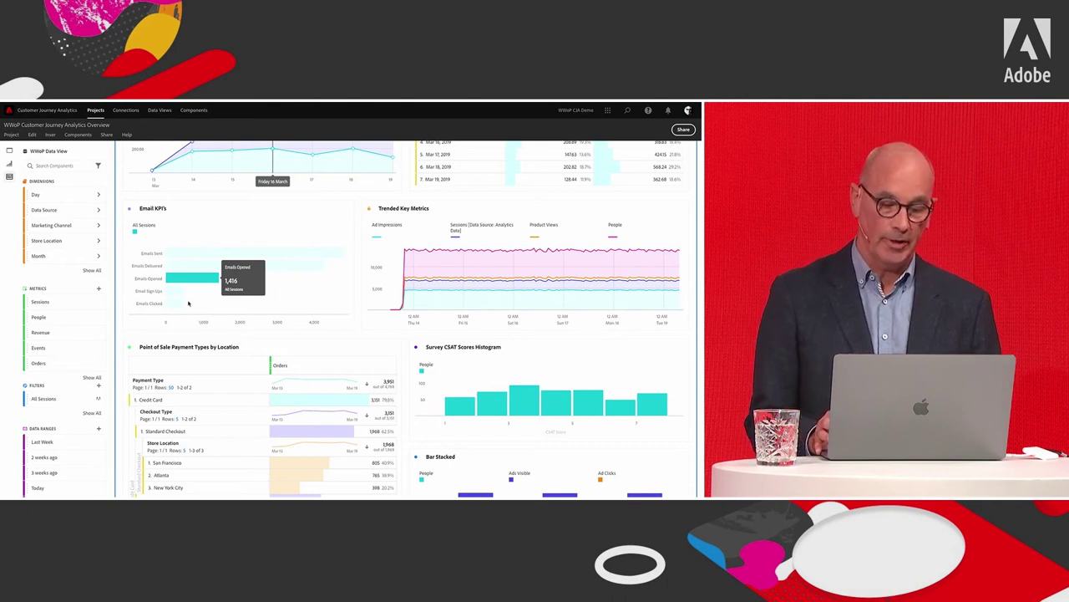
{"action": "scroll", "coordinate": [188, 306], "scroll_direction": "down", "scroll_amount": 4}
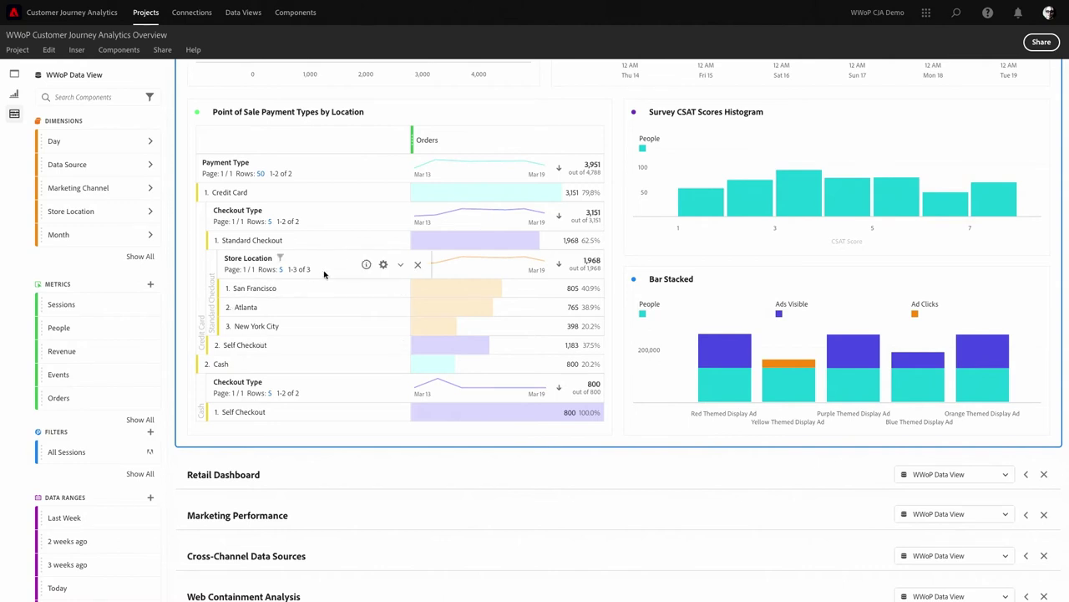
Step: Expand the Retail Dashboard and review its 88,635 orders and $1,156,041.39 revenue charts
{"action": "scroll", "coordinate": [324, 274], "scroll_direction": "down", "scroll_amount": 1}
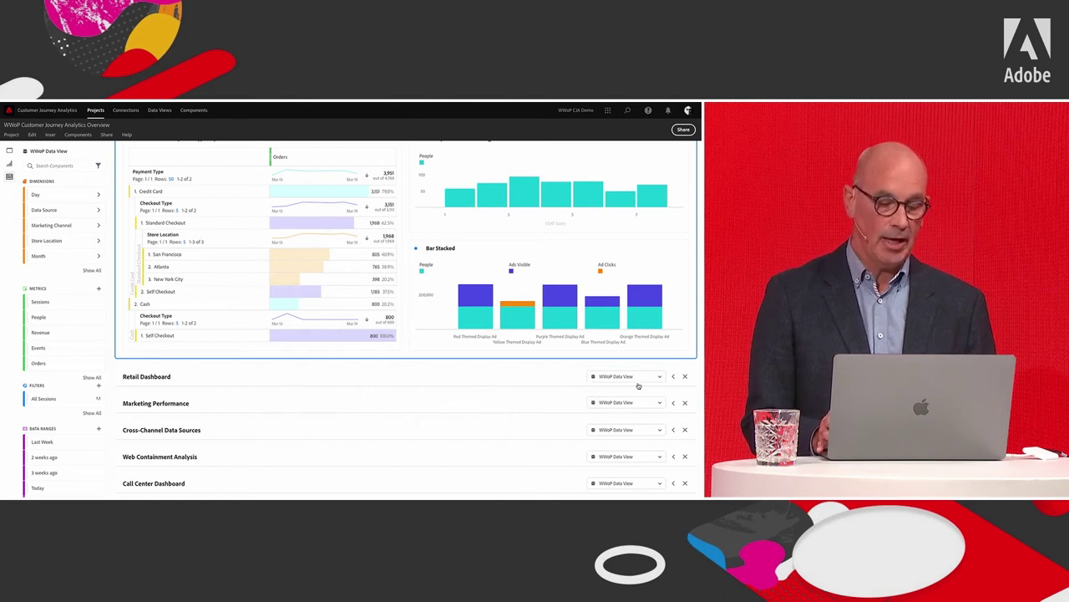
{"action": "left_click", "coordinate": [674, 376]}
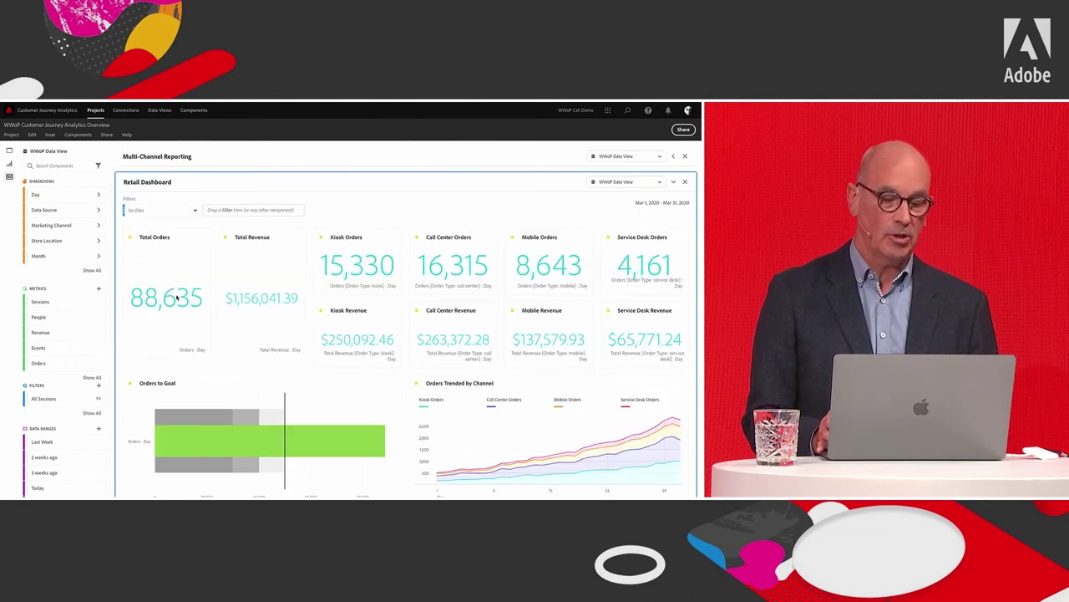
{"action": "scroll", "coordinate": [249, 291], "scroll_direction": "down", "scroll_amount": 4}
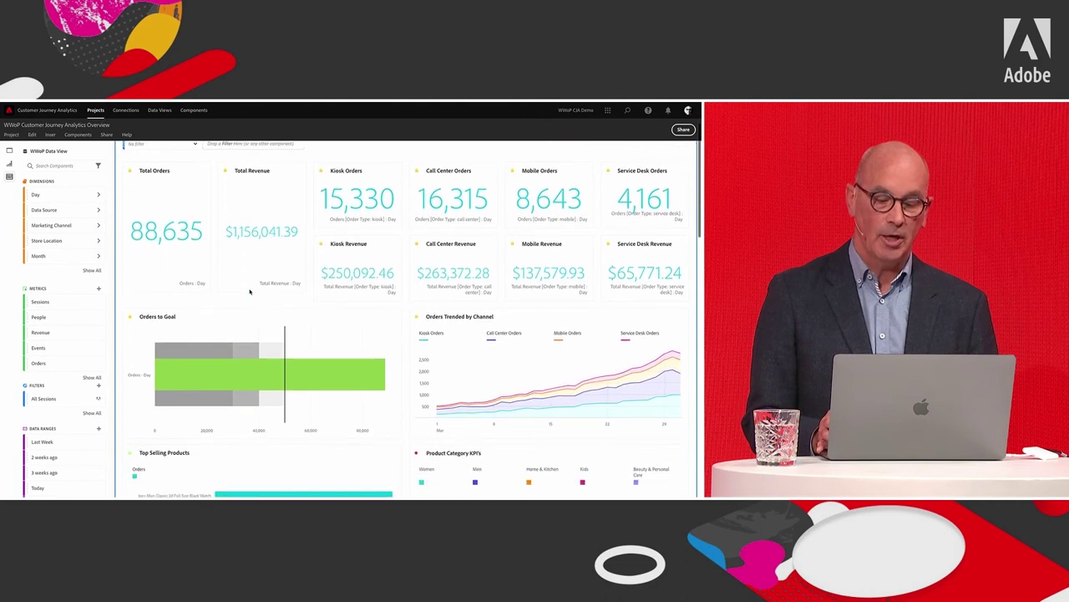
{"action": "scroll", "coordinate": [249, 291], "scroll_direction": "down", "scroll_amount": 1}
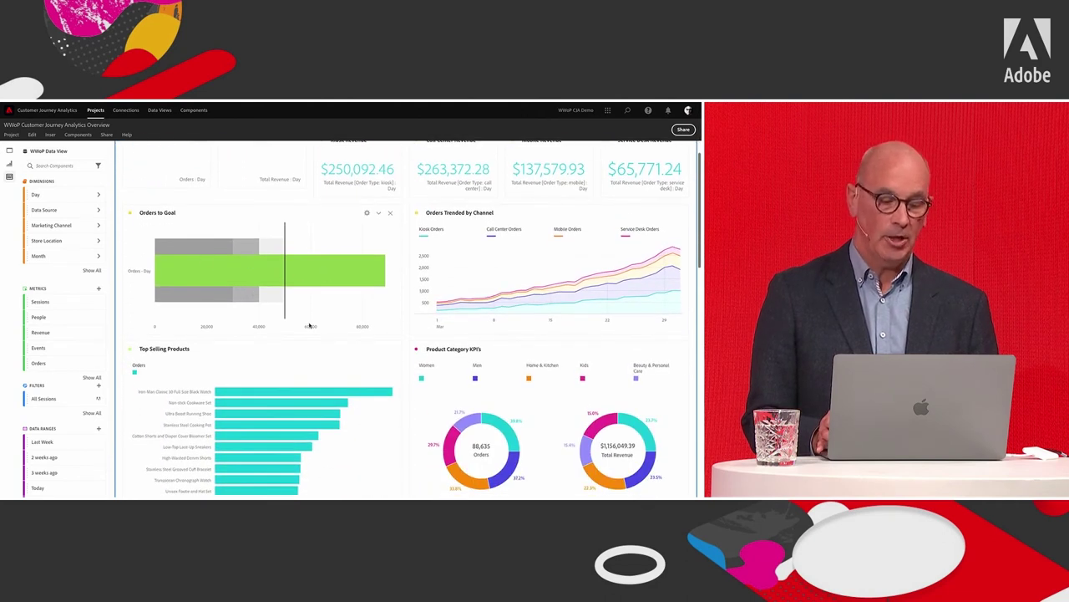
{"action": "scroll", "coordinate": [309, 325], "scroll_direction": "down", "scroll_amount": 4}
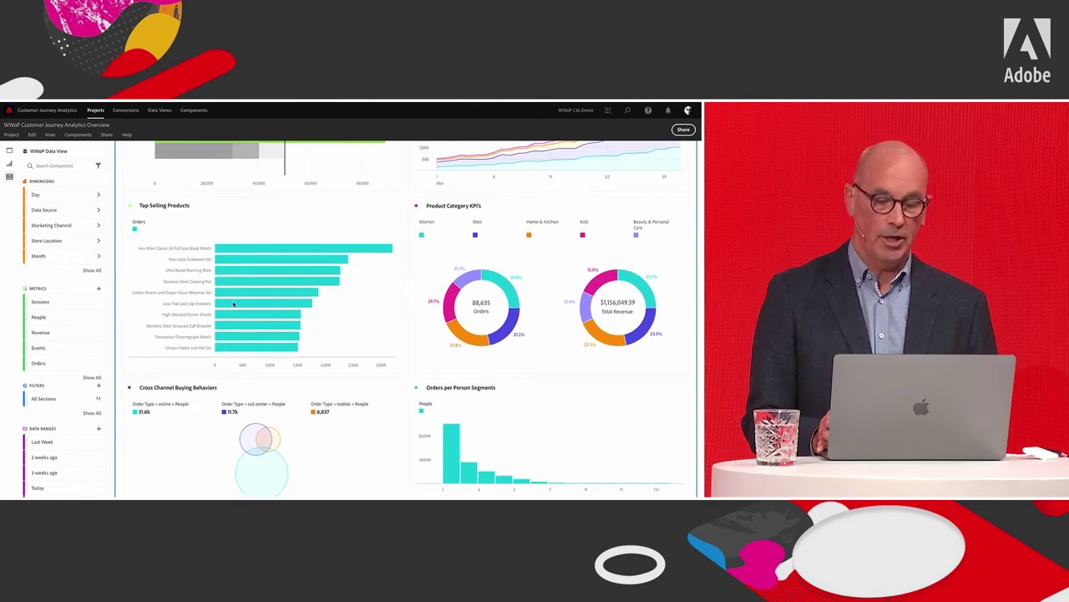
{"action": "mouse_move", "coordinate": [236, 306]}
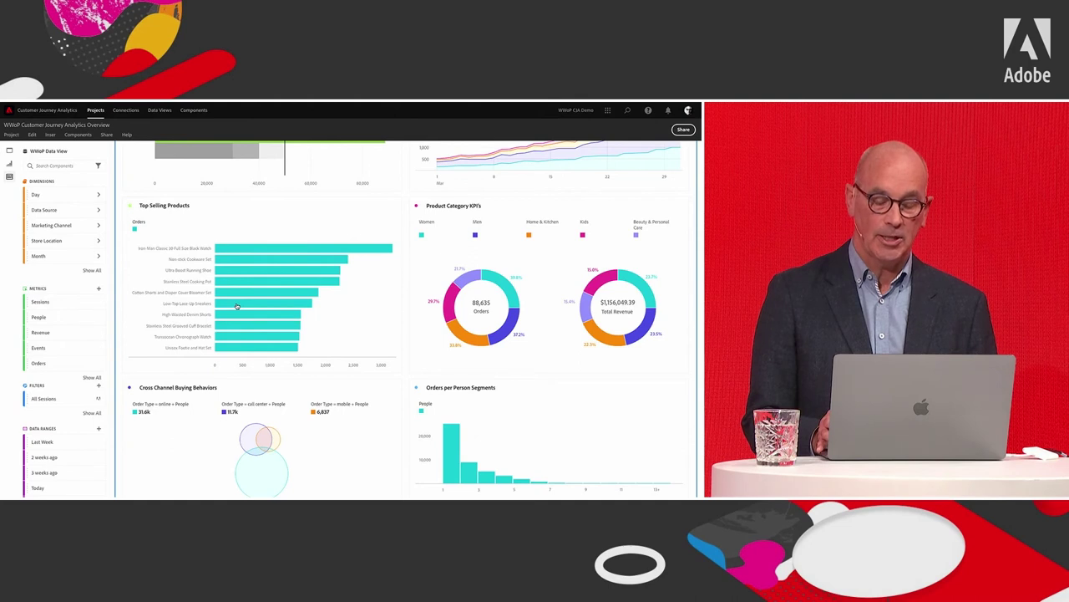
{"action": "scroll", "coordinate": [237, 306], "scroll_direction": "down", "scroll_amount": 3}
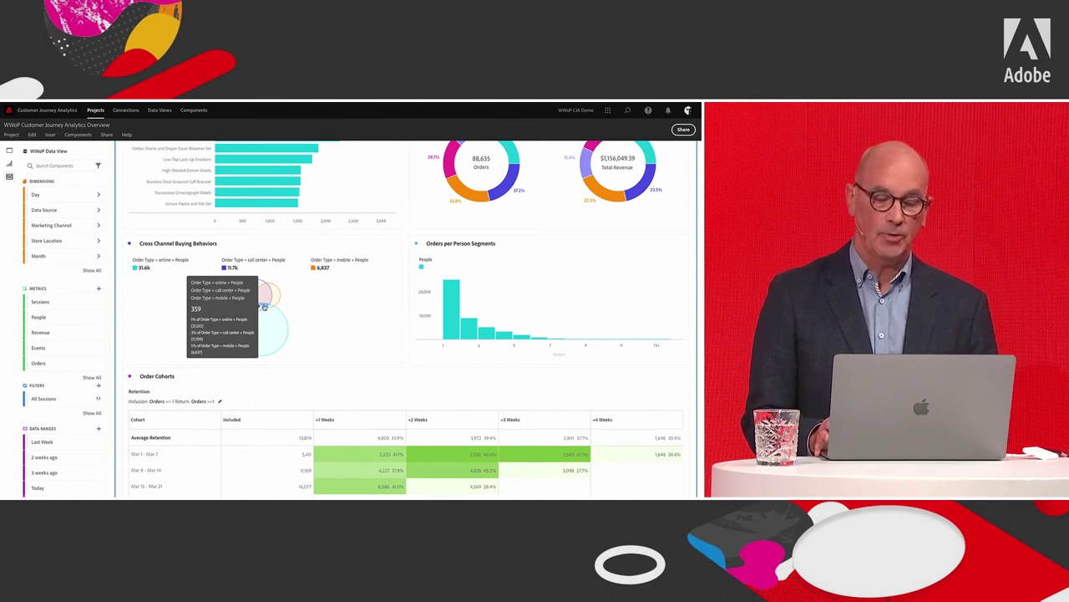
{"action": "right_click", "coordinate": [264, 307]}
{"action": "left_click", "coordinate": [261, 292]}
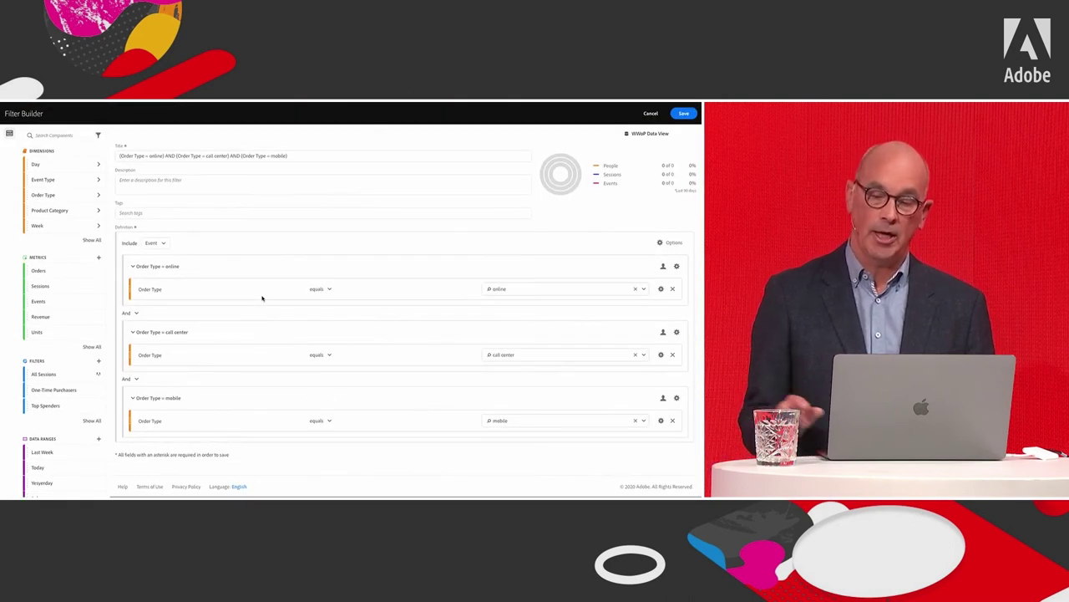
{"action": "left_click", "coordinate": [651, 113]}
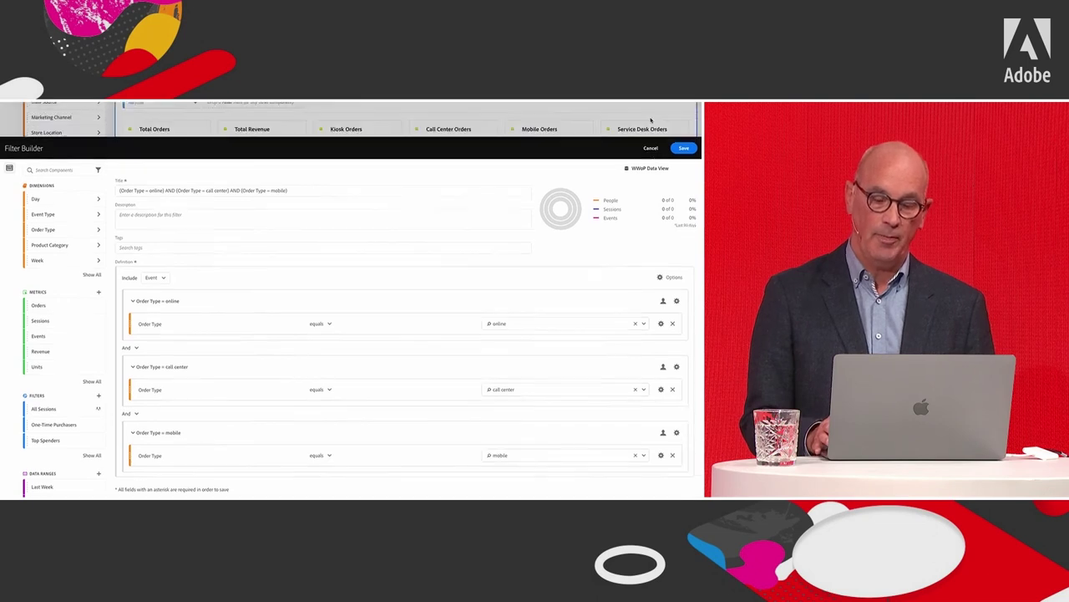
{"action": "scroll", "coordinate": [496, 283], "scroll_direction": "down", "scroll_amount": 10}
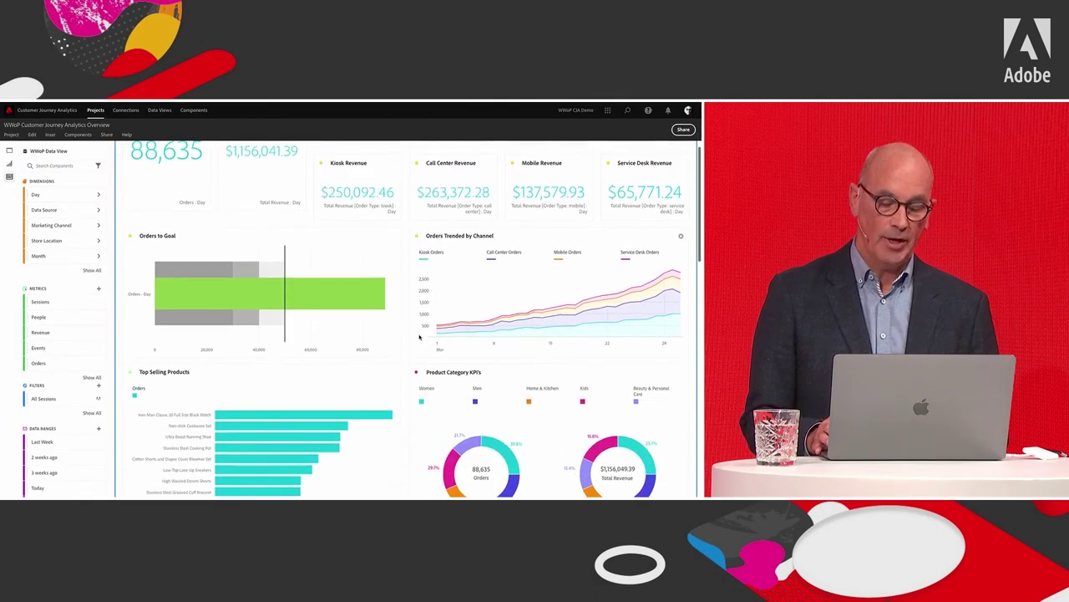
{"action": "scroll", "coordinate": [420, 336], "scroll_direction": "down", "scroll_amount": 5}
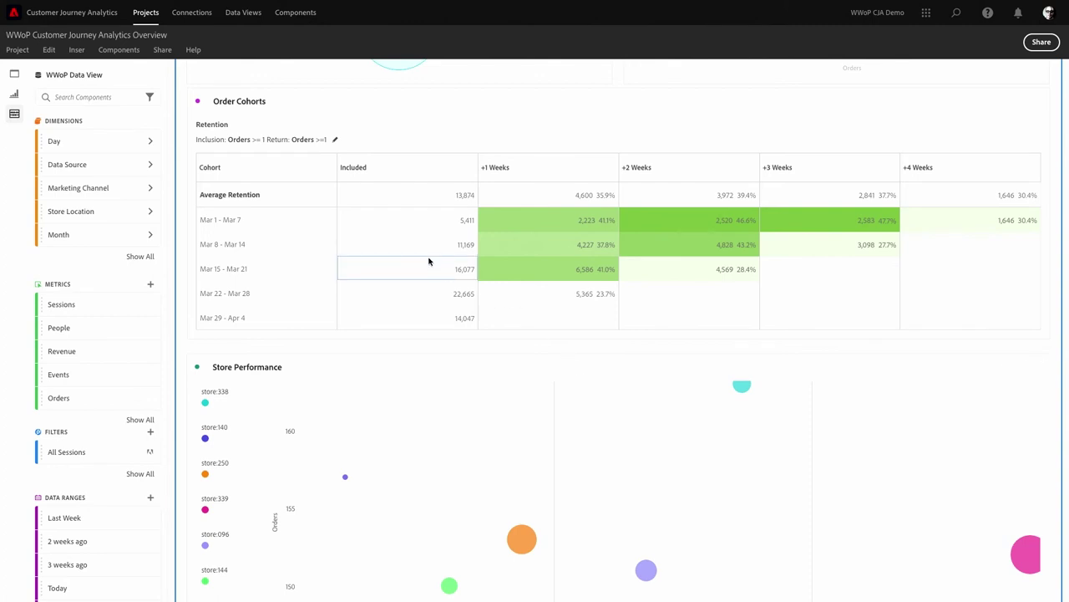
Step: Open the Order Cohorts criteria editor showing inclusion and return set to Orders >= 1
{"action": "left_click", "coordinate": [335, 140]}
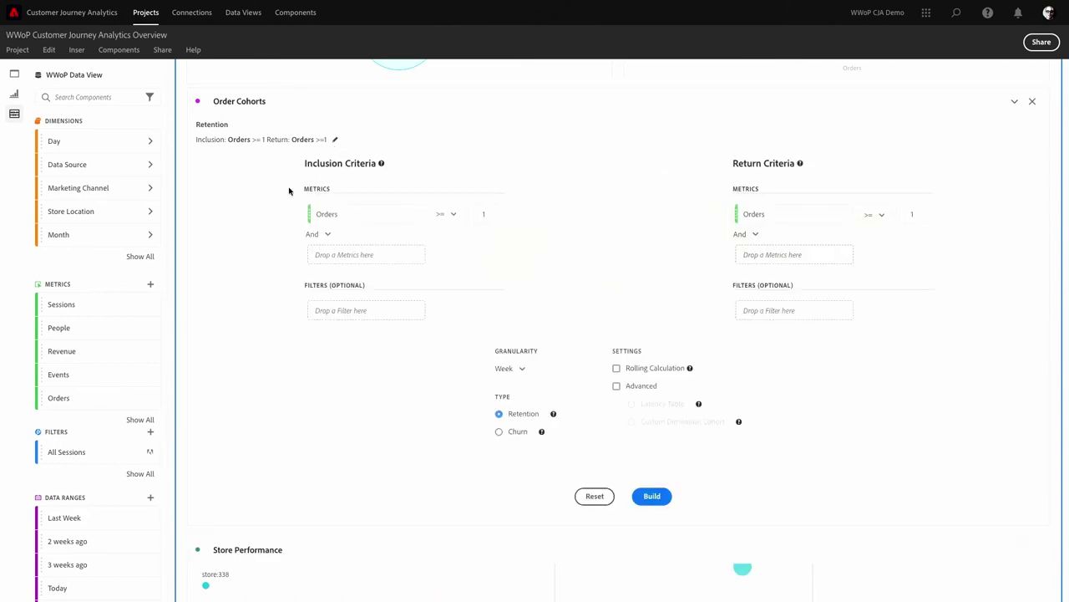